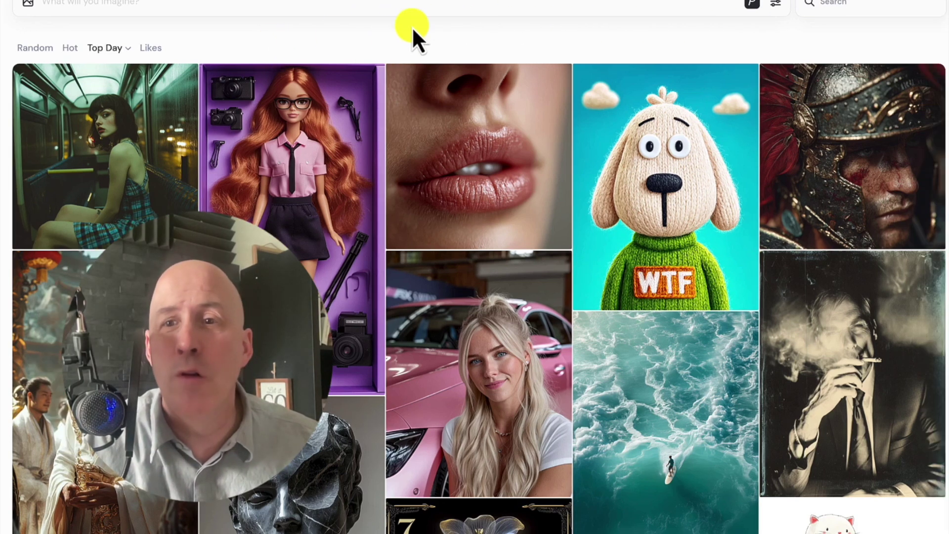
Open the personalization options and rate image pairs by choosing the preferred image in each to build the Global V7 Profile
click(777, 4)
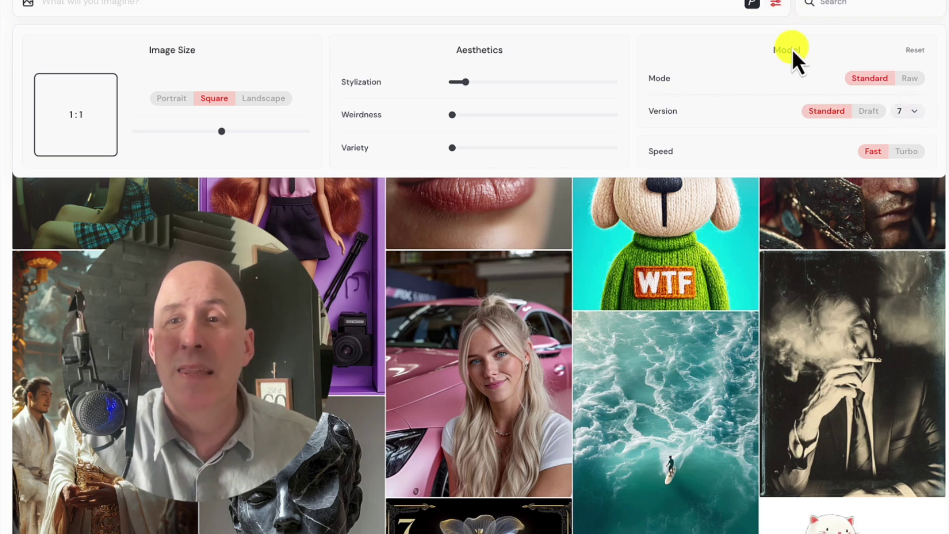
click(751, 5)
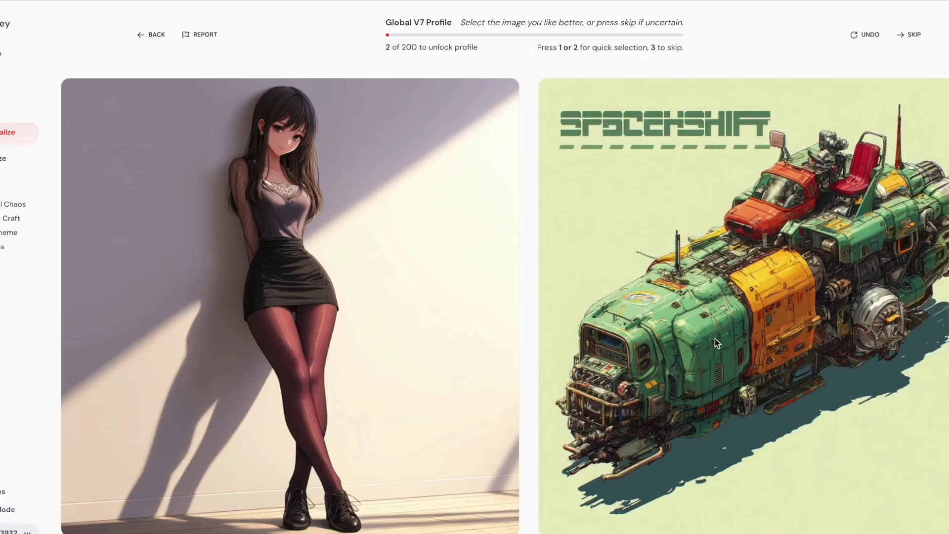
click(362, 437)
click(562, 354)
click(640, 350)
click(750, 306)
click(671, 343)
click(397, 355)
click(639, 345)
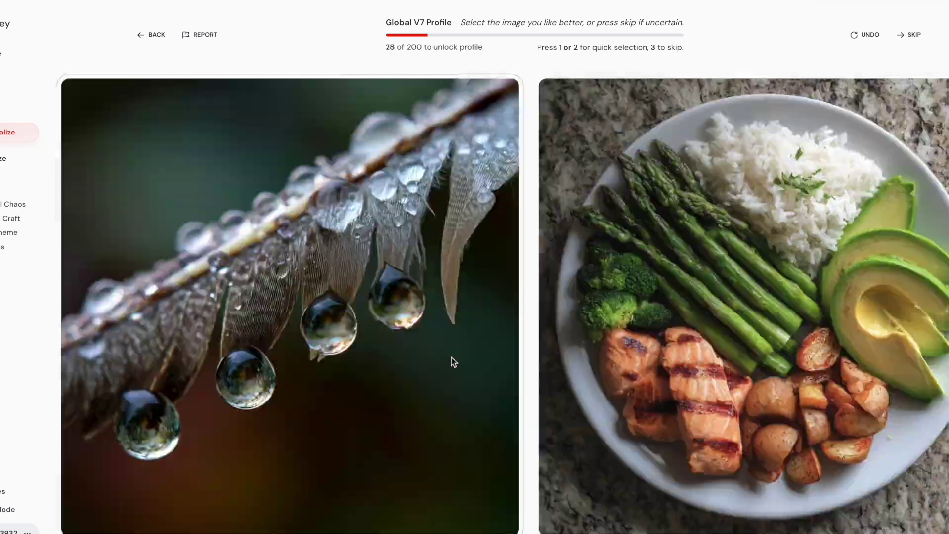
click(641, 355)
click(452, 368)
click(432, 390)
click(694, 258)
click(695, 258)
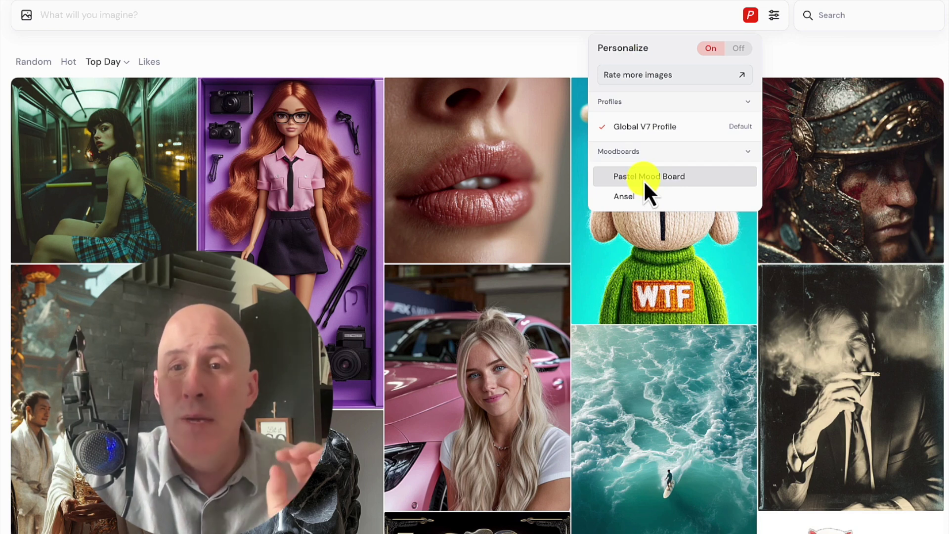
Switch personalization off and back on with the Global V7 Profile selected
click(739, 49)
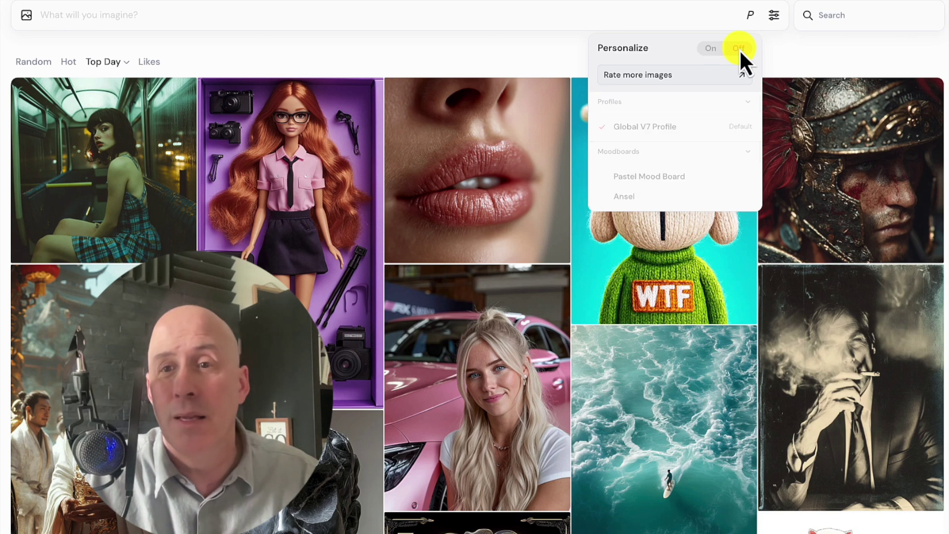
click(710, 48)
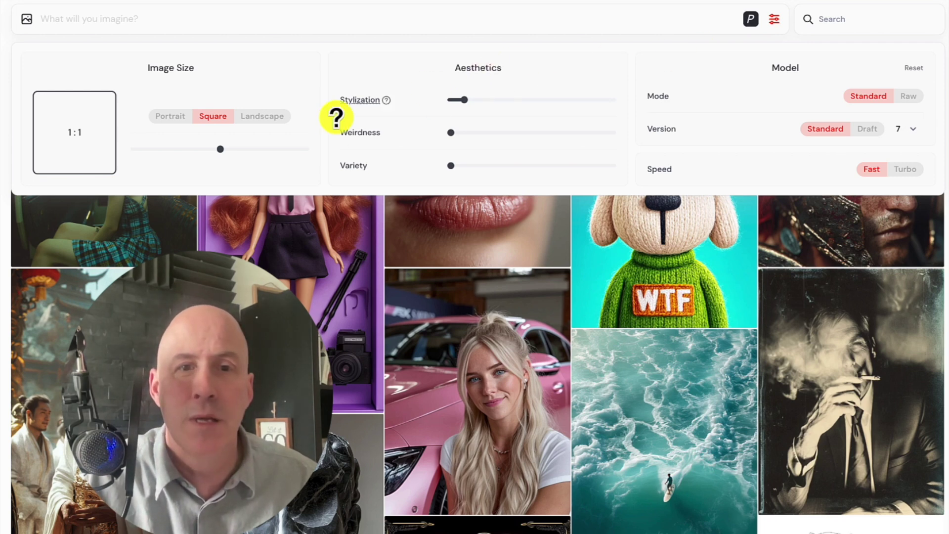
Configure the generation settings to Landscape 4:3 image size, Fast speed and Raw mode
click(270, 119)
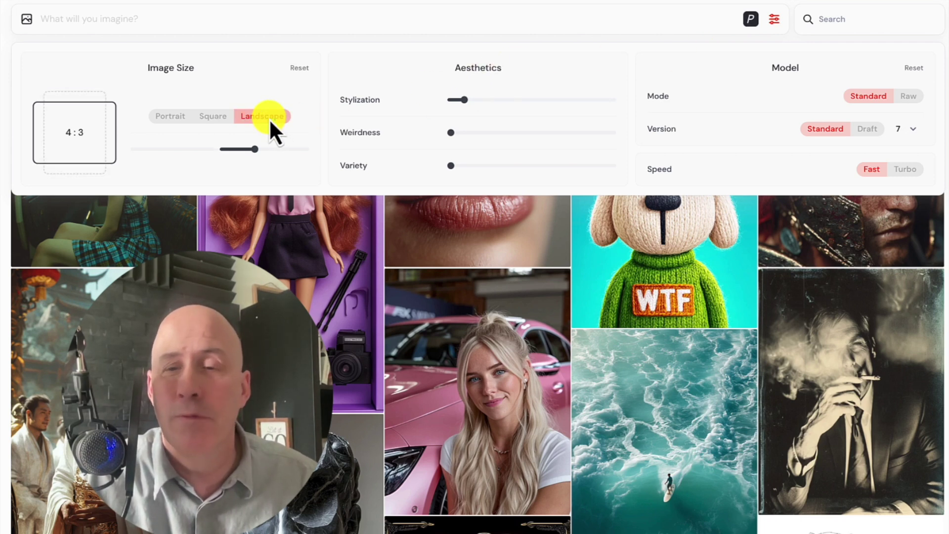
mouse_move(348, 137)
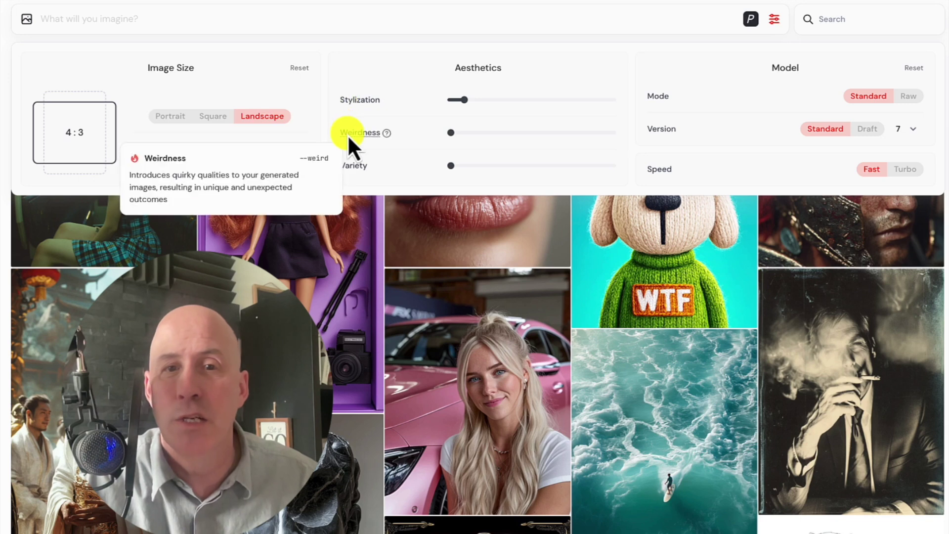
mouse_move(350, 170)
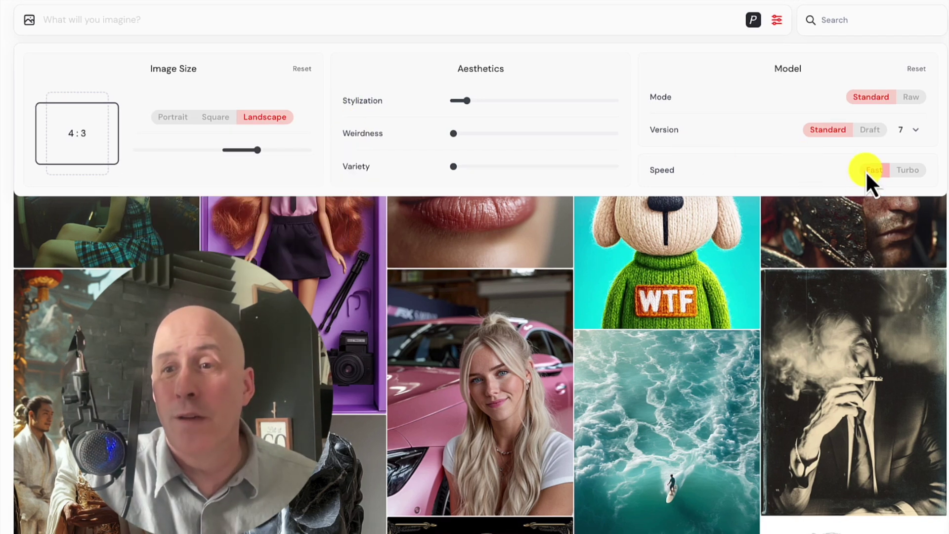
click(913, 171)
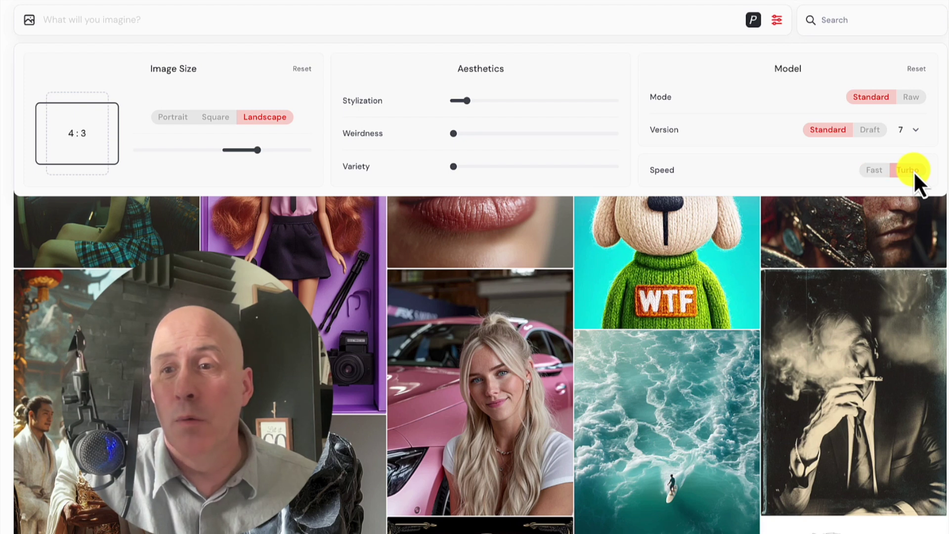
click(880, 172)
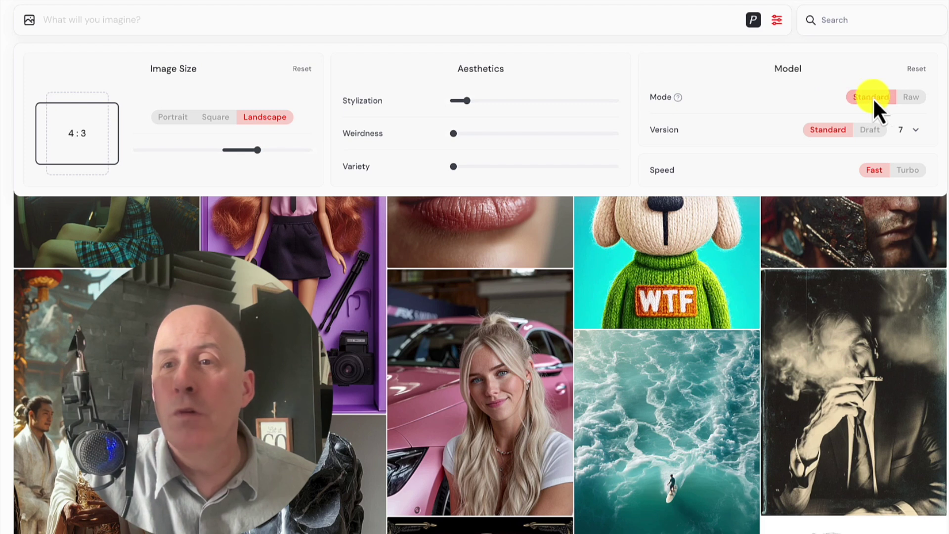
click(908, 97)
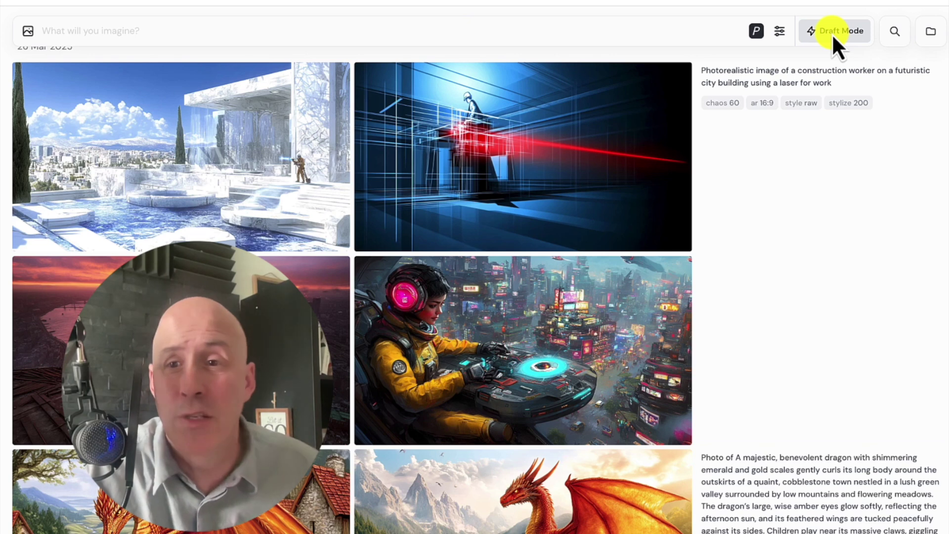
Enable Draft Mode with voice input and generate a majestic dragon soaring across a vast desert at golden sunset
click(826, 29)
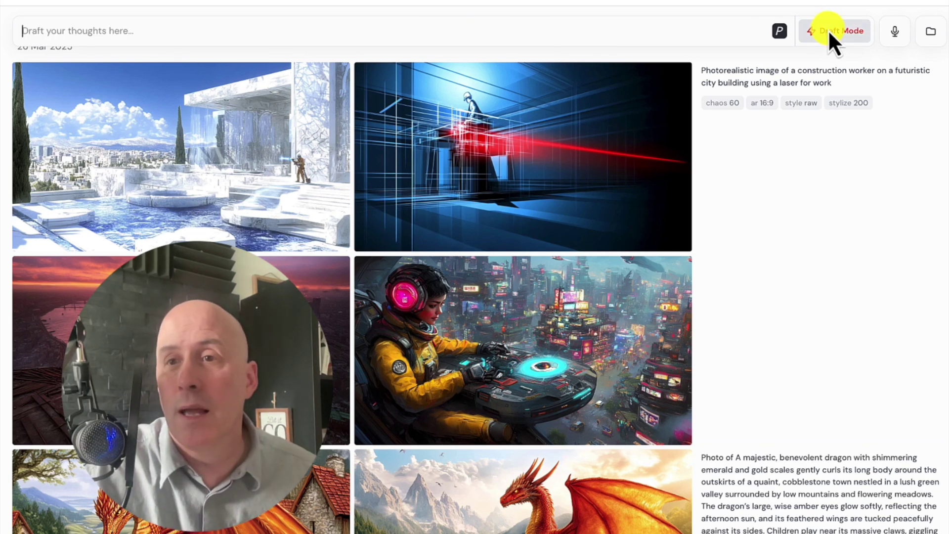
click(895, 34)
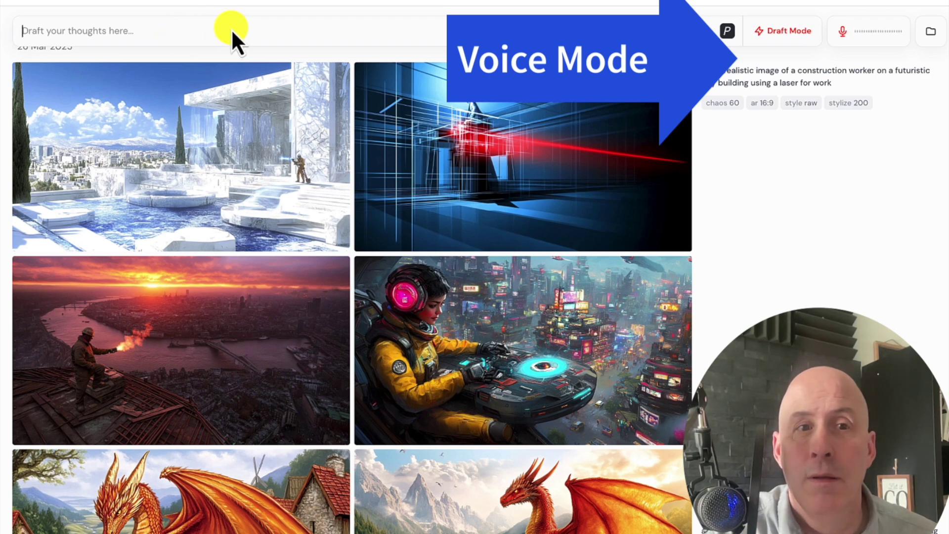
scroll(230, 29, down, 8)
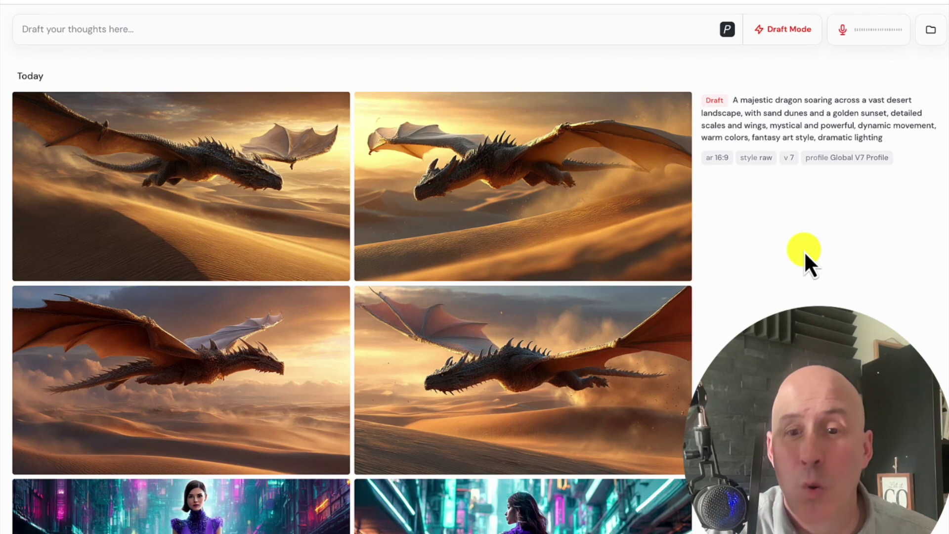
mouse_move(552, 197)
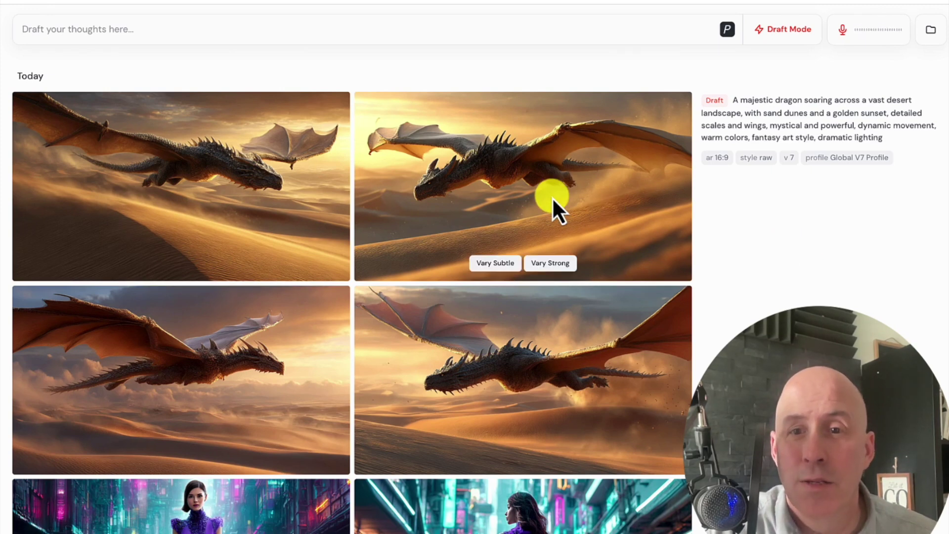
click(894, 30)
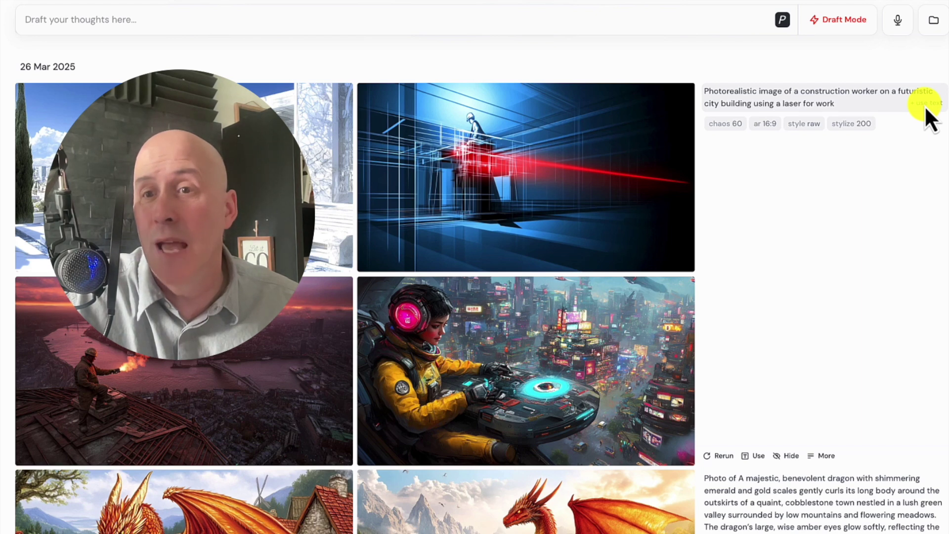
Use voice input to draft a photorealistic construction worker using a laser on a futuristic city building, and review the images enlarged
click(900, 26)
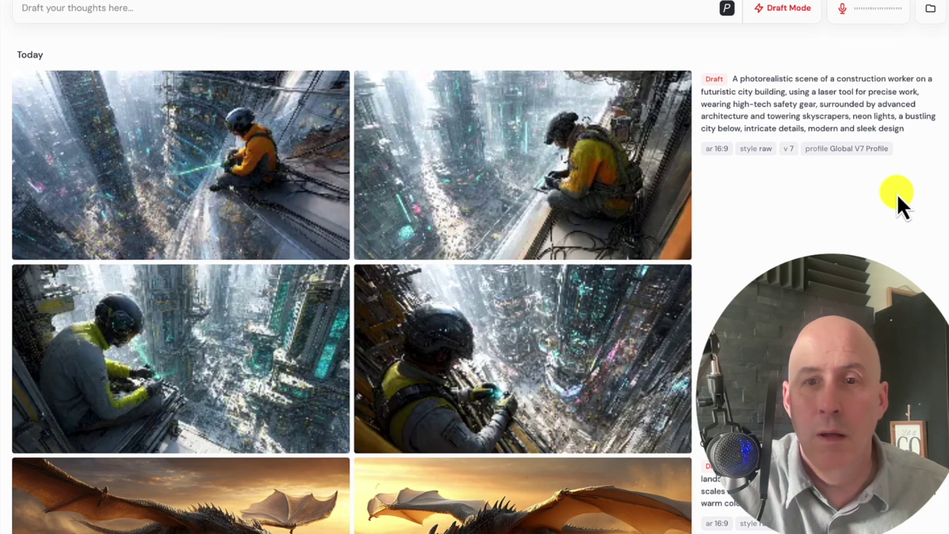
click(593, 231)
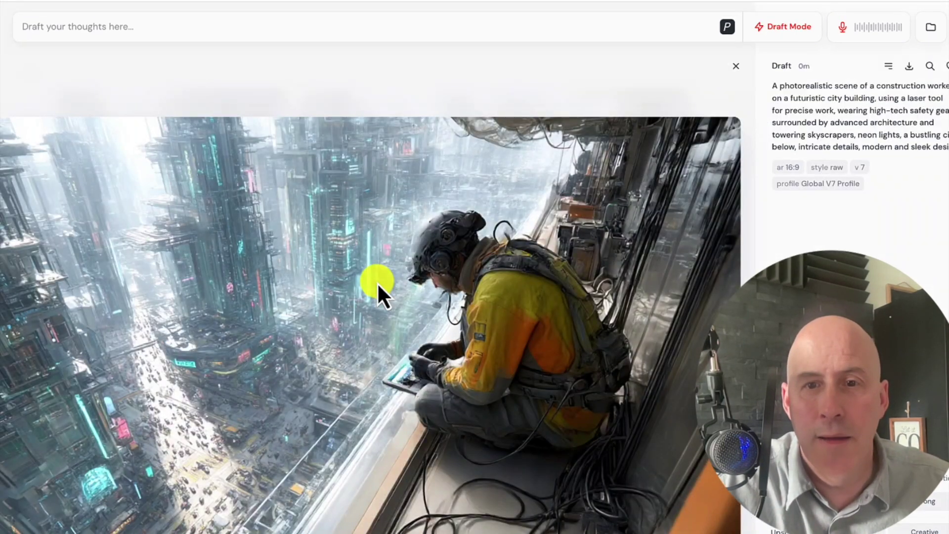
key(Right)
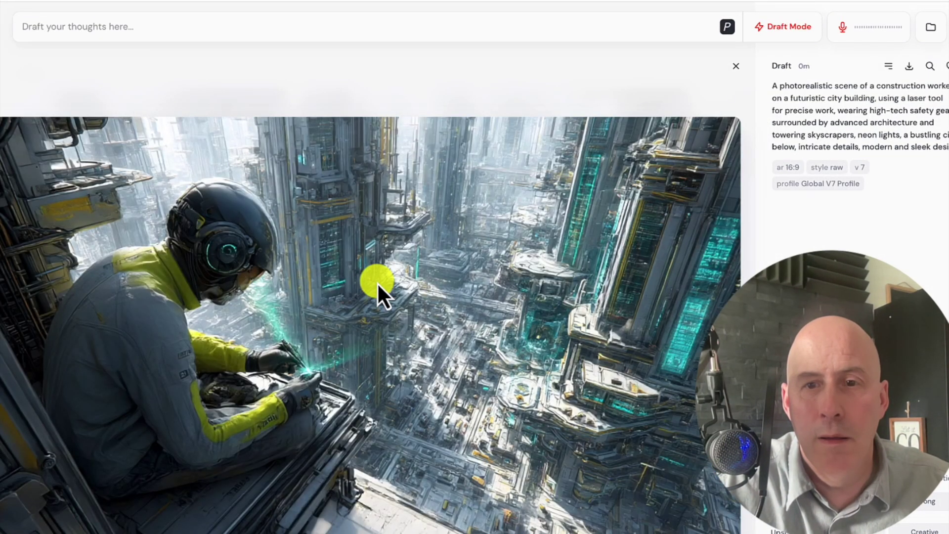
key(Right)
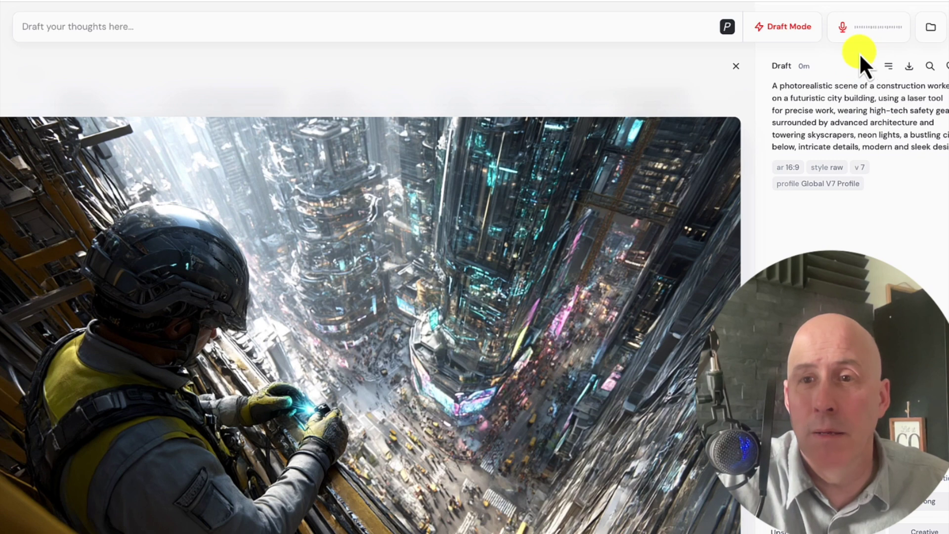
click(741, 173)
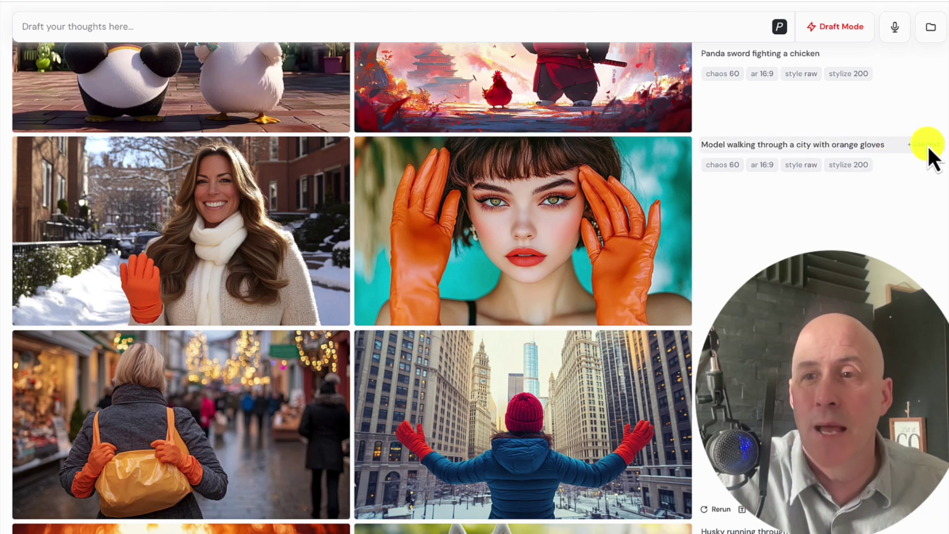
Reuse the earlier prompt "Model walking through a city with orange gloves" in Draft Mode and review the generated images enlarged
click(927, 145)
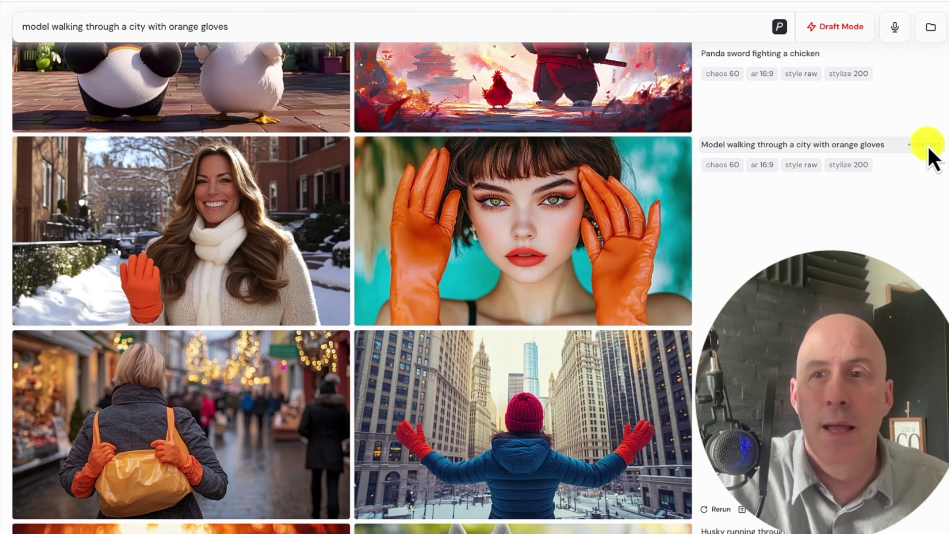
key(Return)
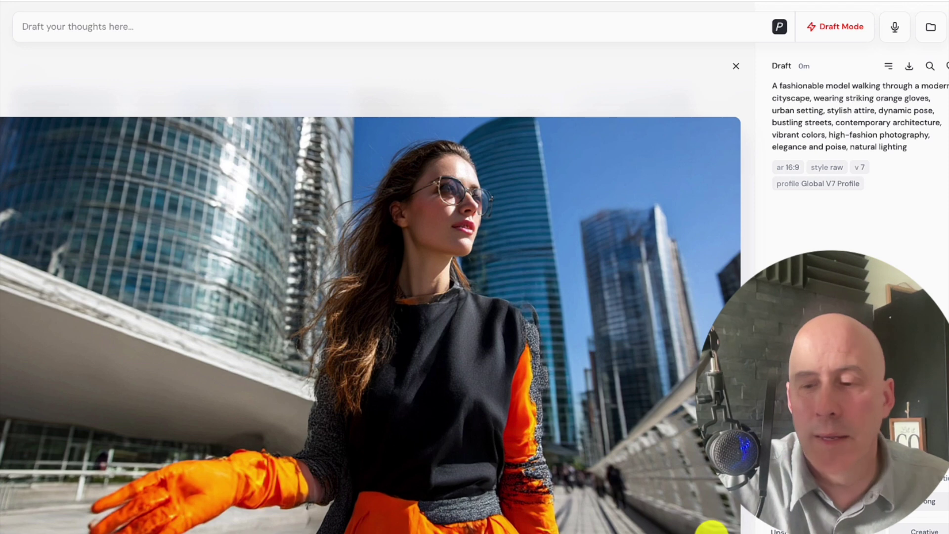
scroll(711, 527, down, 1)
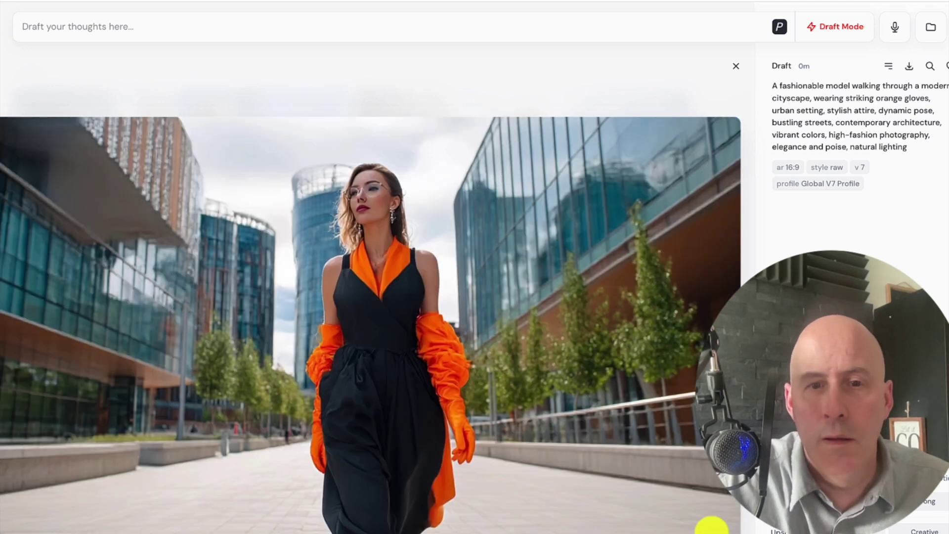
scroll(712, 527, down, 1)
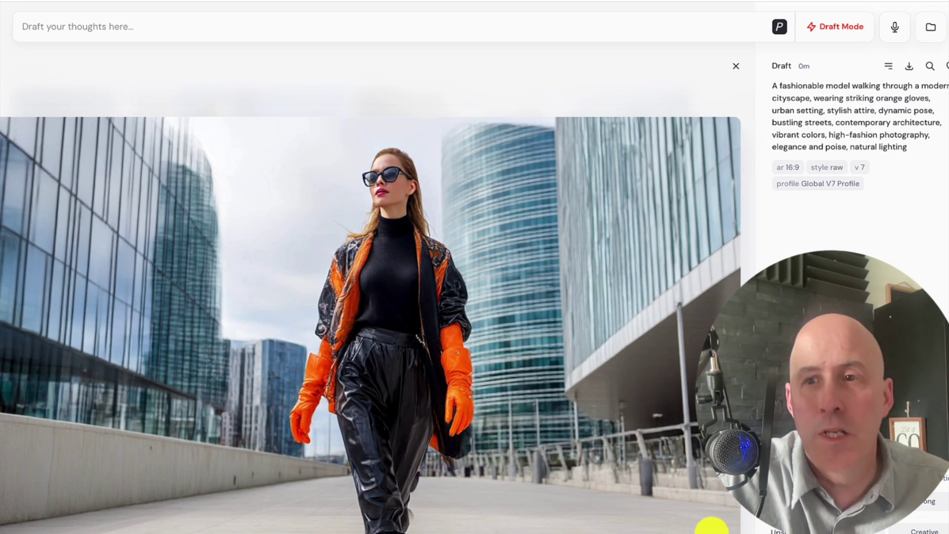
scroll(712, 527, down, 1)
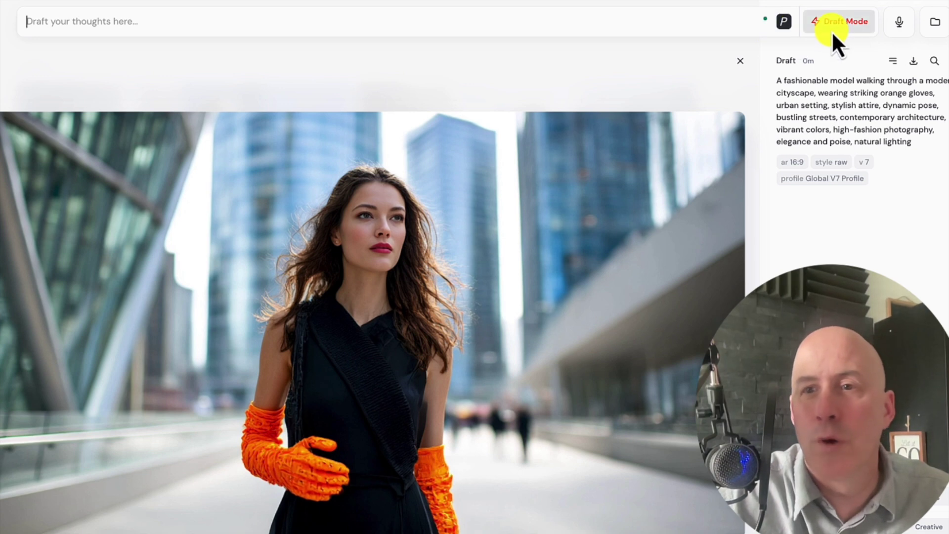
Turn off Draft Mode, generate "Model walking through a city with orange gloves" at standard quality, and review the images enlarged
click(830, 32)
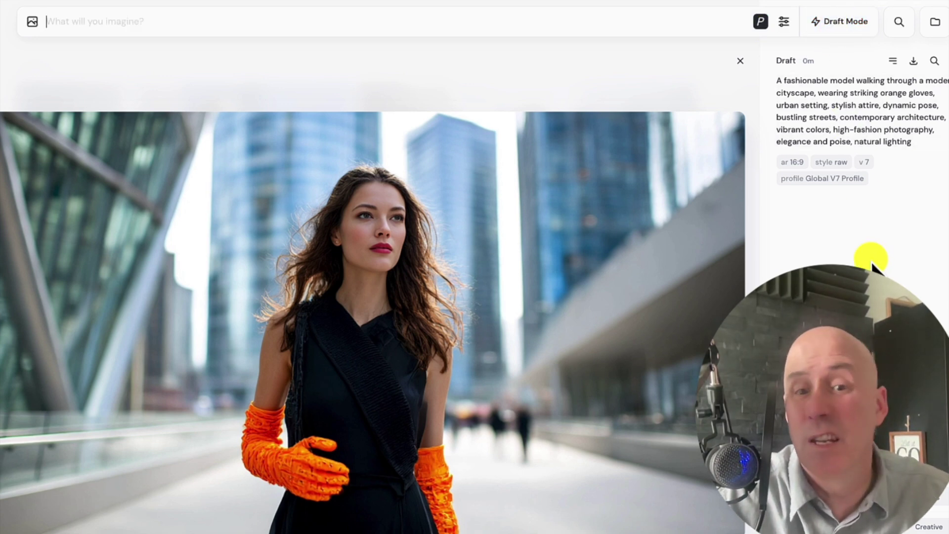
key(Escape)
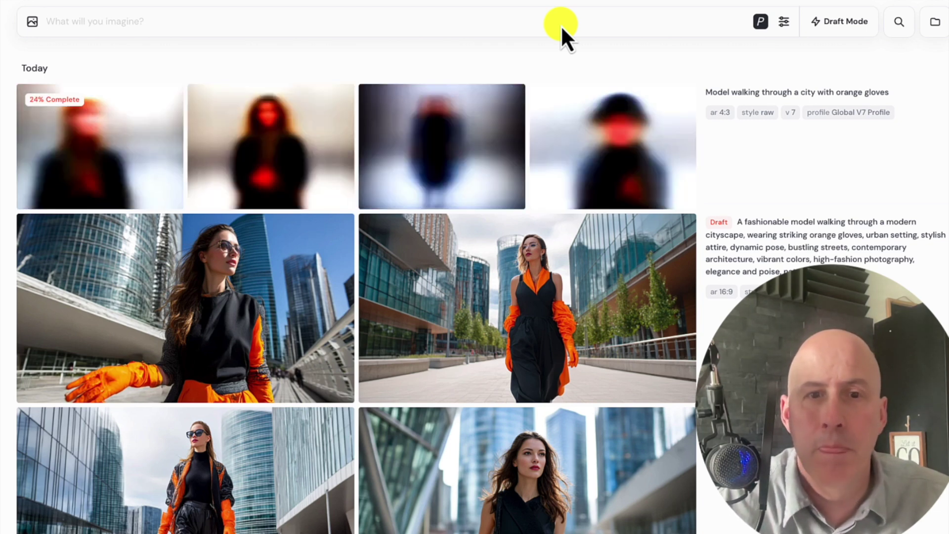
click(613, 148)
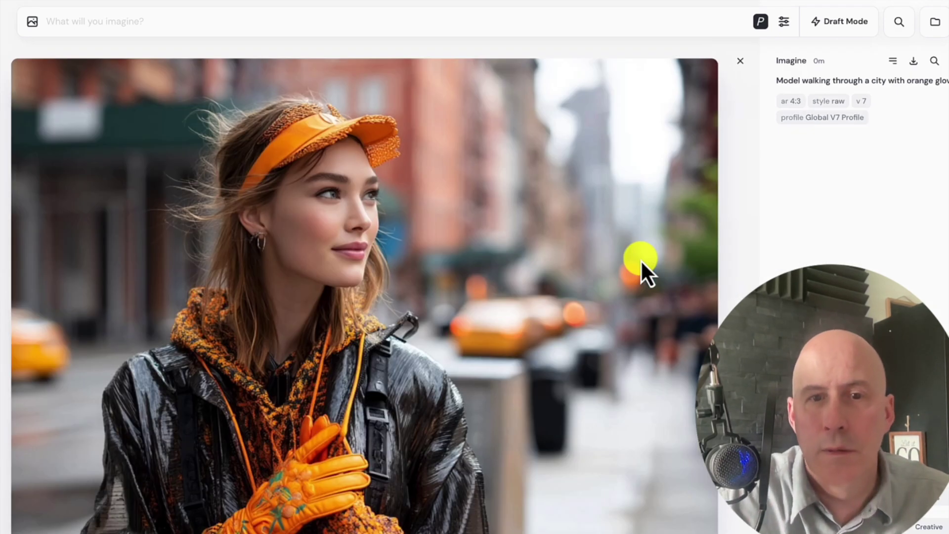
key(Right)
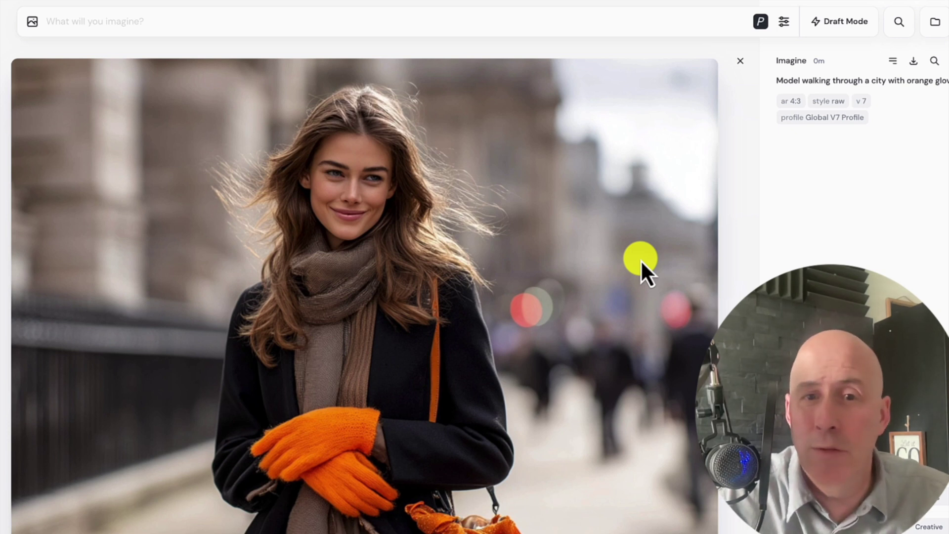
key(Right)
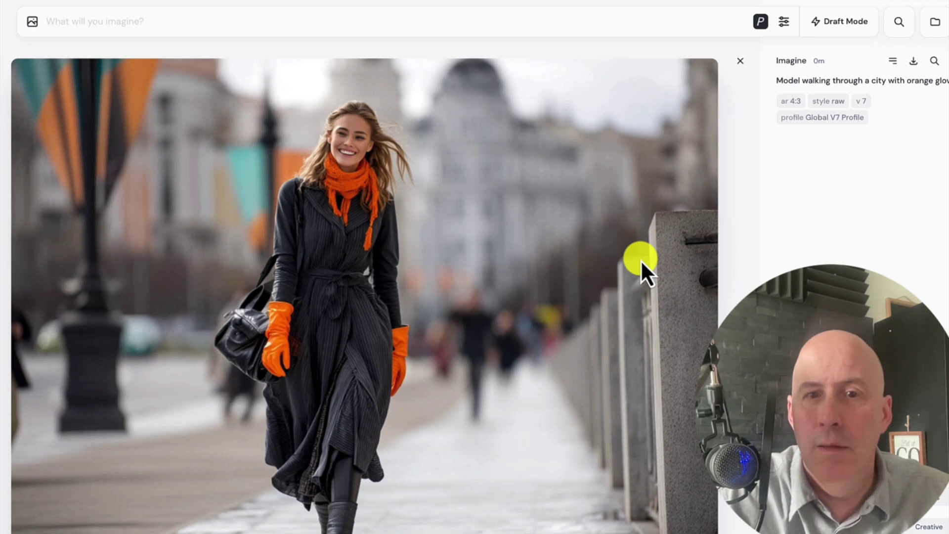
key(Right)
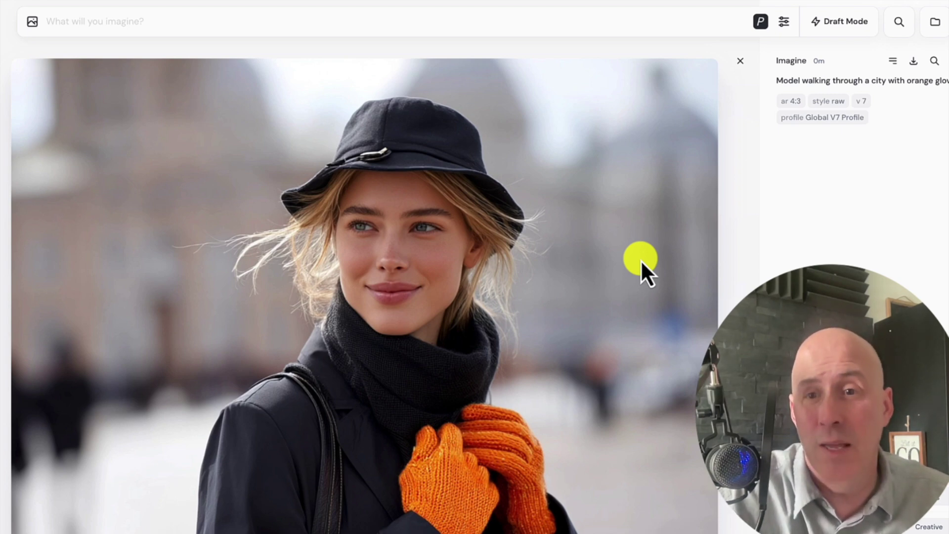
key(Escape)
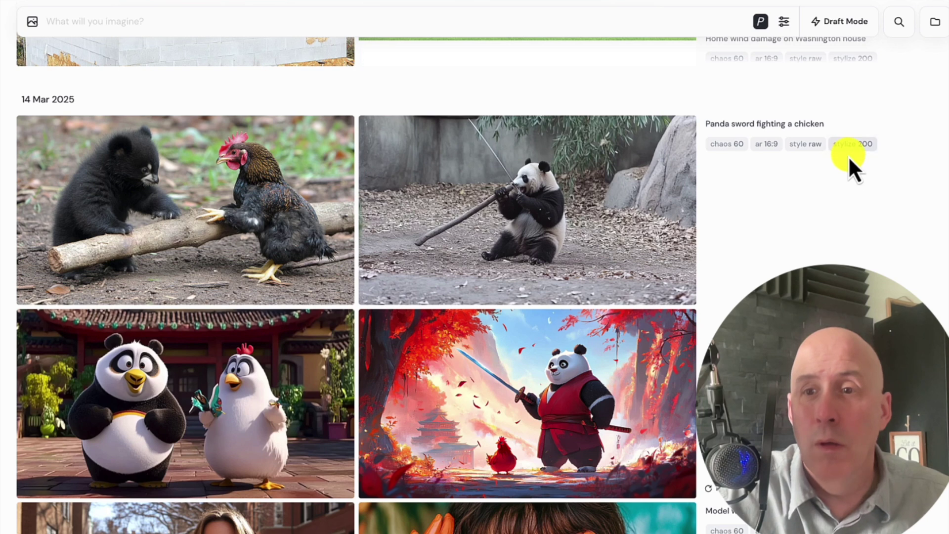
Reuse the earlier prompt "Panda sword fighting a chicken", check the generation settings, and generate it in V7 at standard quality
mouse_move(934, 130)
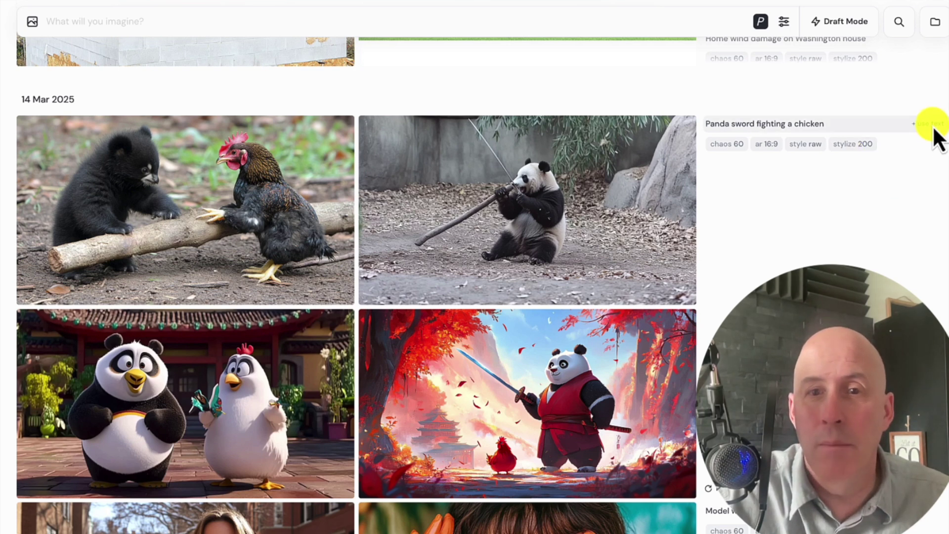
click(933, 129)
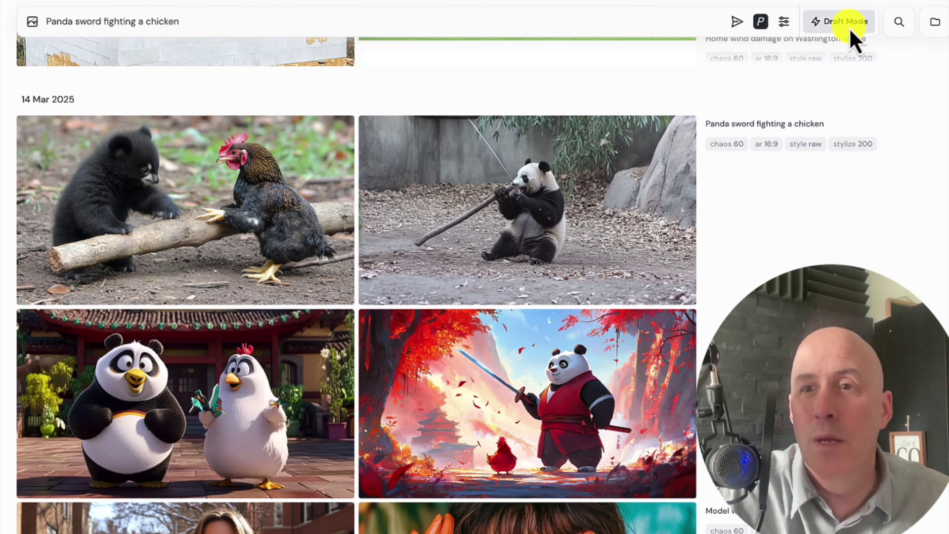
click(784, 22)
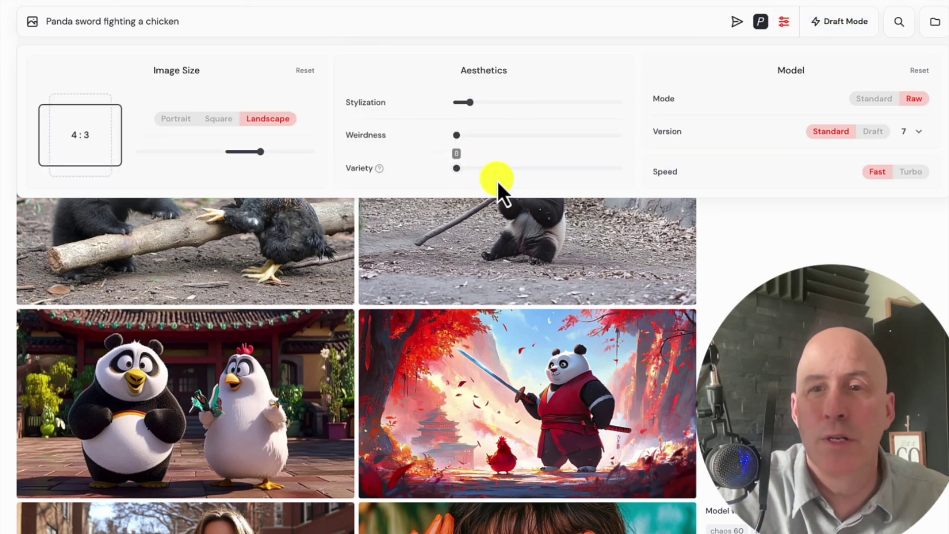
mouse_move(602, 109)
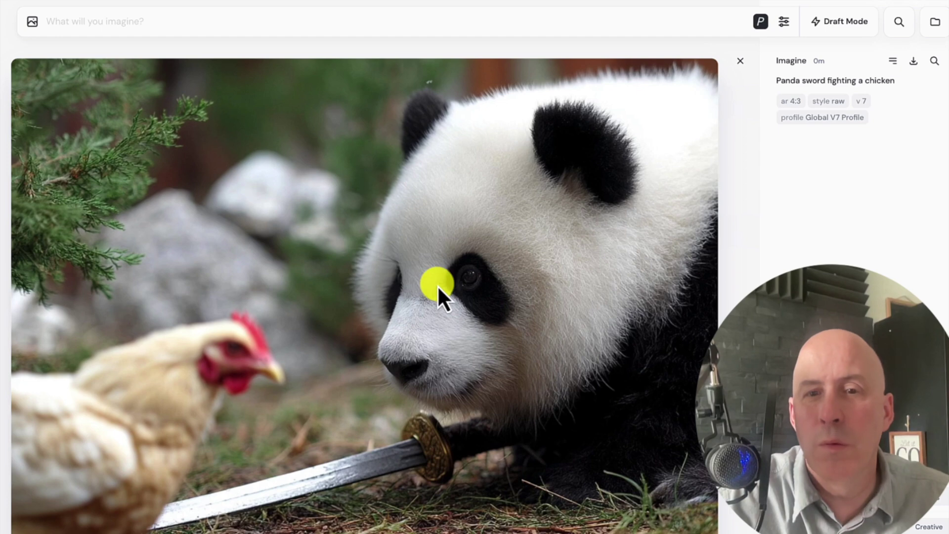
Review the generated standard-quality images of the panda and chicken one by one at enlarged size
key(Right)
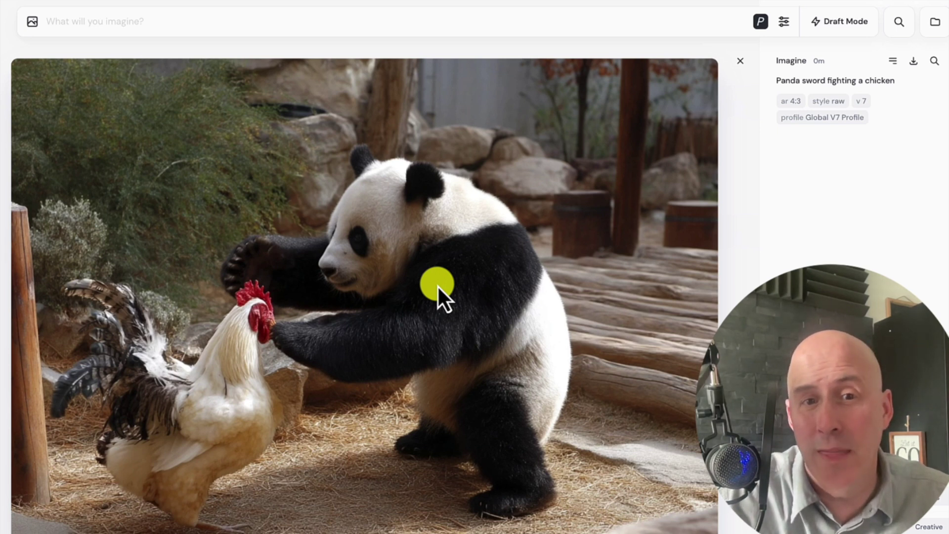
key(Right)
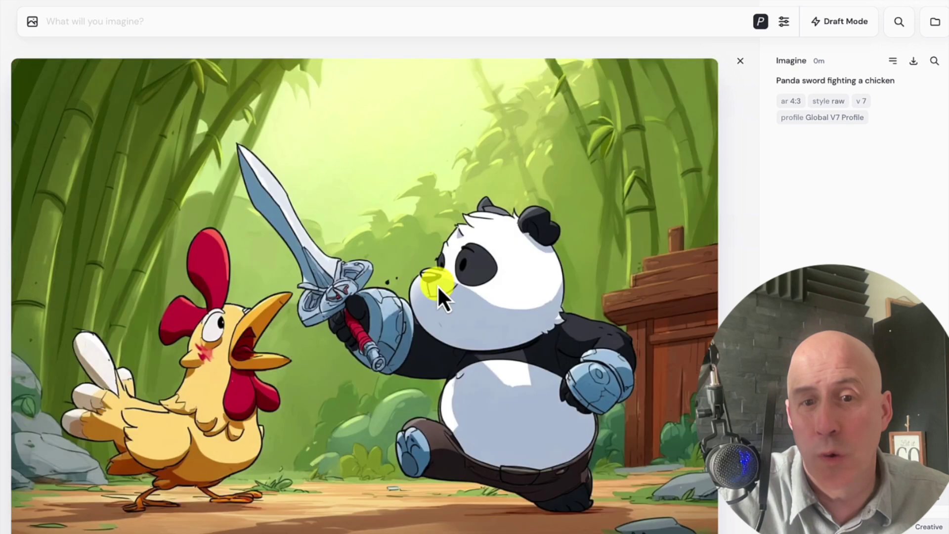
key(Right)
key(Left)
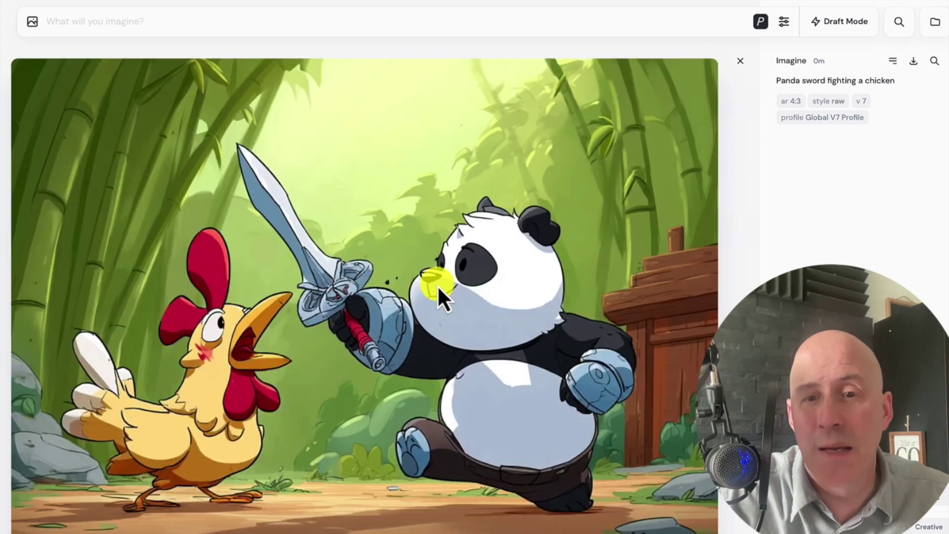
key(Right)
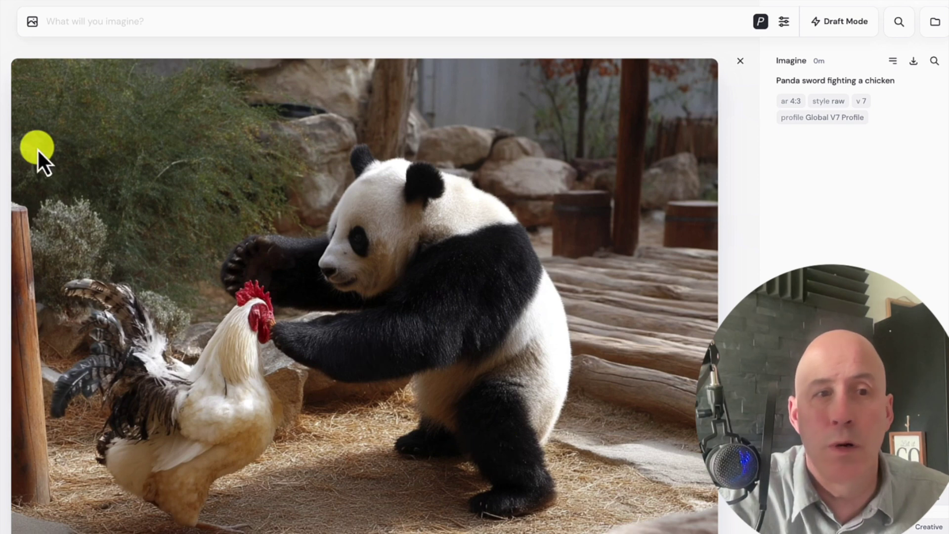
Reuse the prompt "Panda sword fighting a chicken" with Draft Mode enabled and generate the draft images
click(834, 88)
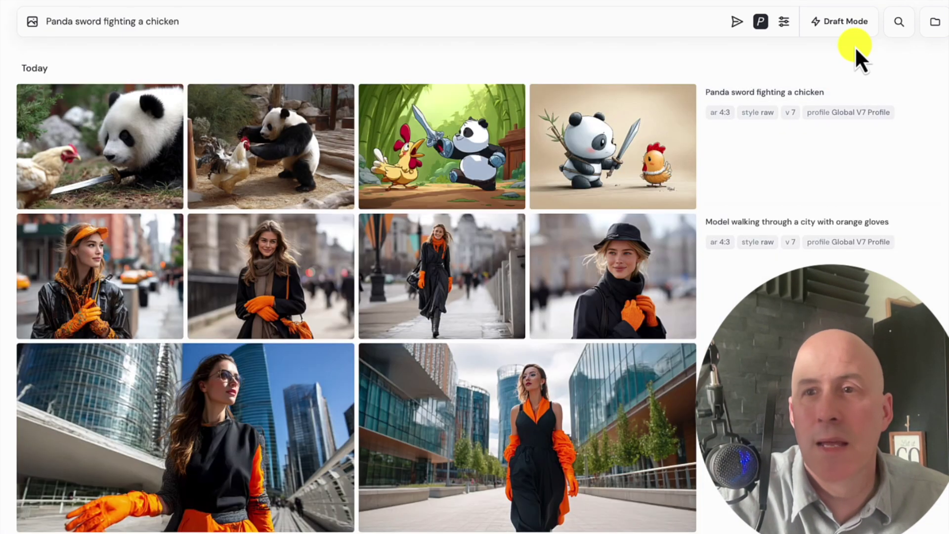
click(856, 22)
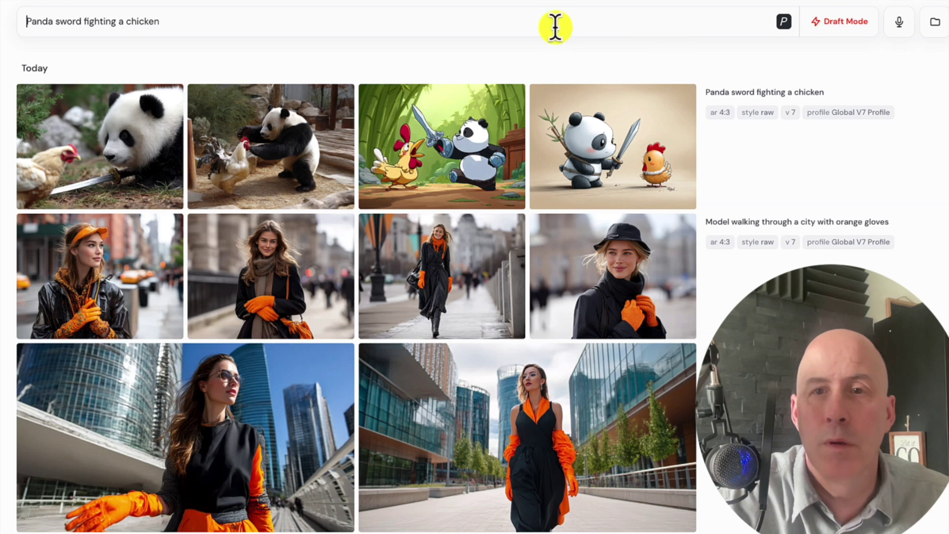
key(Return)
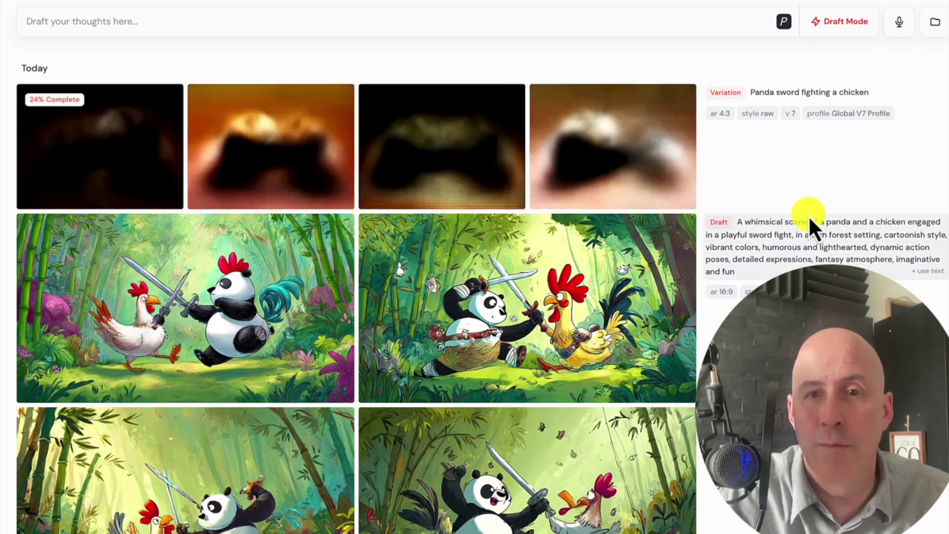
Enlarge the new variations of the realistic panda and chicken and review them one by one
click(320, 173)
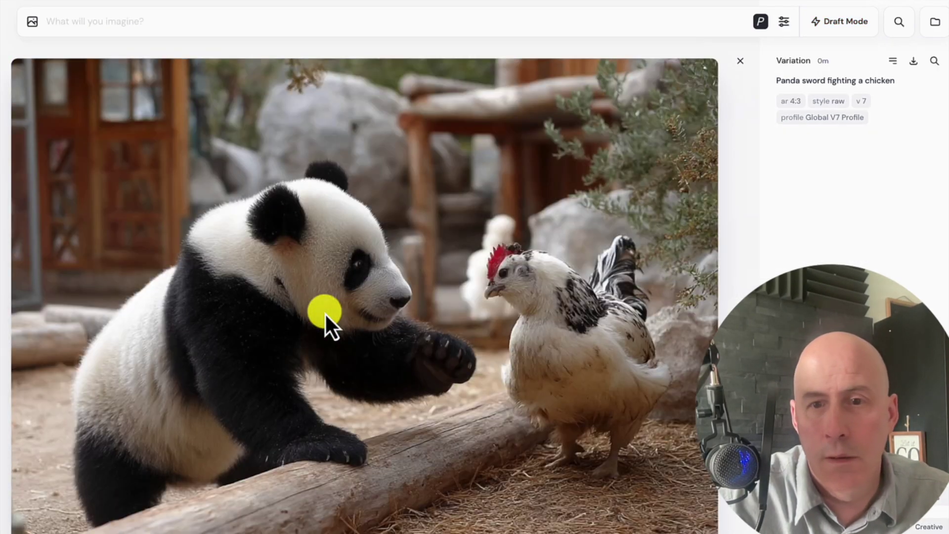
key(Right)
key(Right)
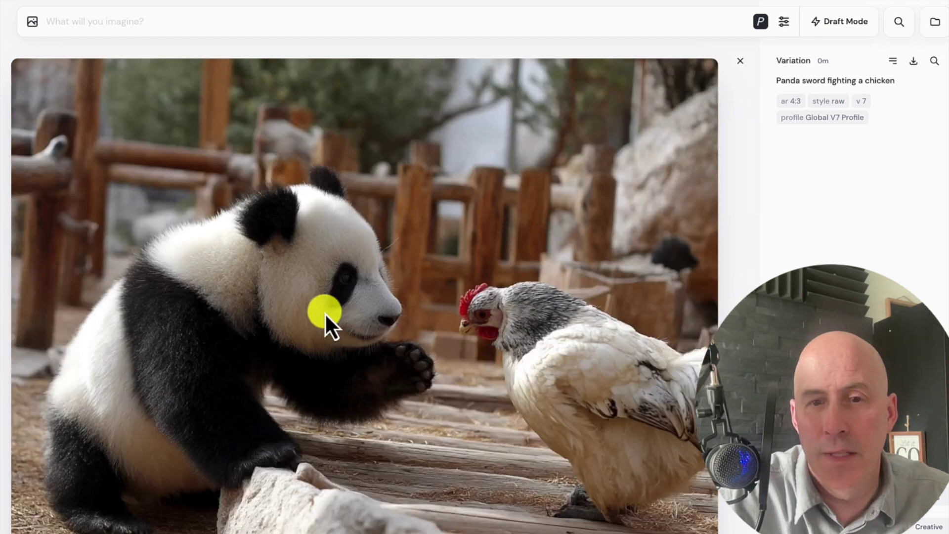
key(Right)
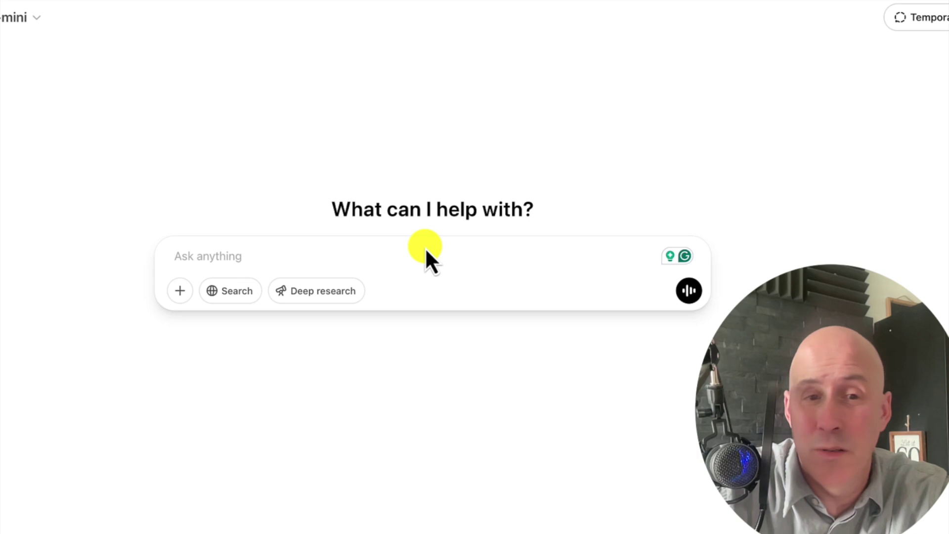
Switch to ChatGPT and request a detailed, difficult prompt to test AI image generators, about a futuristic female model in a city, correcting the misspelled "prompt"
text(creae)
key(BackSpace)
text(te a propmt to test AI image generators. The prompt is about a futuristic)
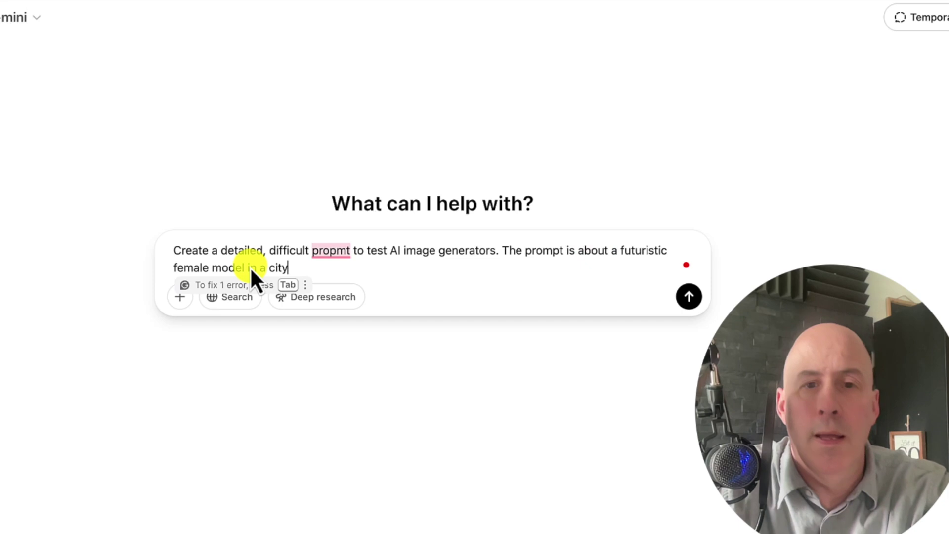
mouse_move(326, 251)
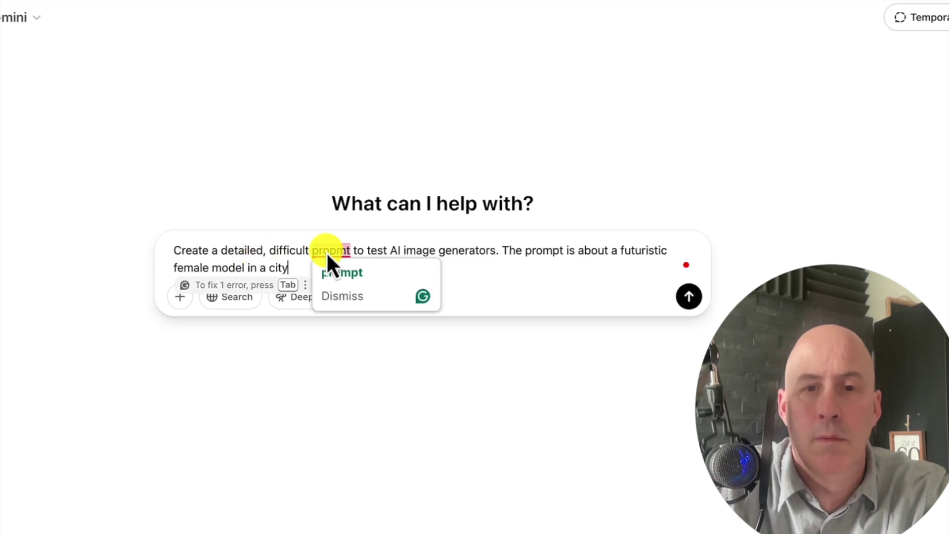
click(332, 269)
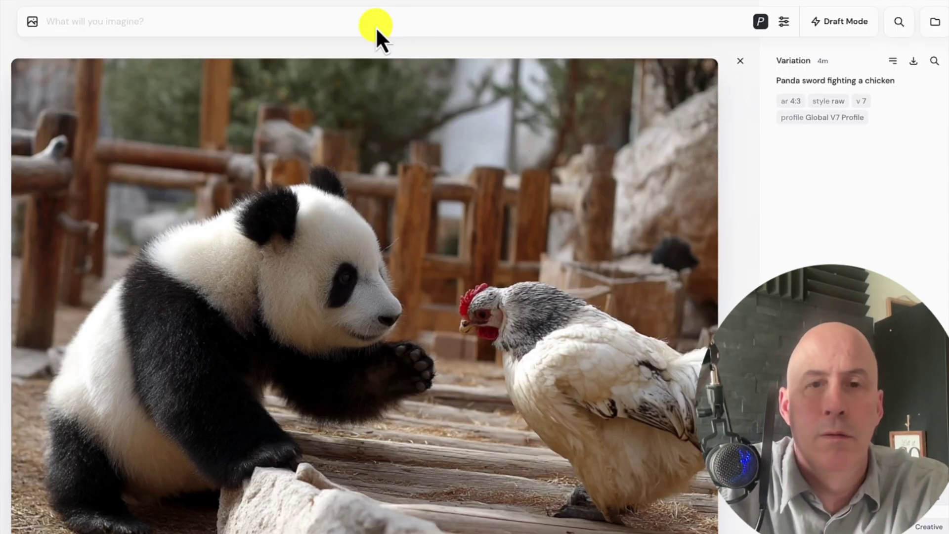
Switch to Midjourney and generate images from the hyper-detailed, cinematic prompt about a futuristic female model on a neon-lit cyberpunk rooftop
text(Imagine a hyper-detailed, cinematic scene featuring a futuristic female model standing on a neon-lit rooftop amid a sprawling cyberpunk metropolis. The model, with a poised yet enigmatic expression, exhibits advanced cybernetic enhancements—iridescent skin accents, bioluminescent tattoos, and subtly integrated digital interfaces along her sleek, chrome-infused hair. Her attire is an avant-garde fusion of high couture and tactical urban armor, incorporating metallic fabrics, holographic panels, and asymmetrical cuts that echo the jagged skyline behind her. Below, the cityscape unfolds in layers: towering skyscrapers adorned with animated holographic billboards, intricate networks of skybridges, and rain-soaked streets that mirror a vivid palette of neon blues, purples, and pinks. Drones and flying vehicles streak through a misty, rain-drenched atmosphere, while dynamic light sources—from ambient backlighting to sharply focused spotlights—create dramatic contrasts and intricate shadows across every surface. In the foreground, detailed textures of weathered metal, reflective glass, and digital graffiti bring the urban environment to life, challenging the image generator to render both macro and micro details with exceptional precision. The overall composition is designed to test the AI's ability to balance complex lighting, realistic textures, and layered depth of field, producing a strikingly realistic and immersive futuristic tableau.)
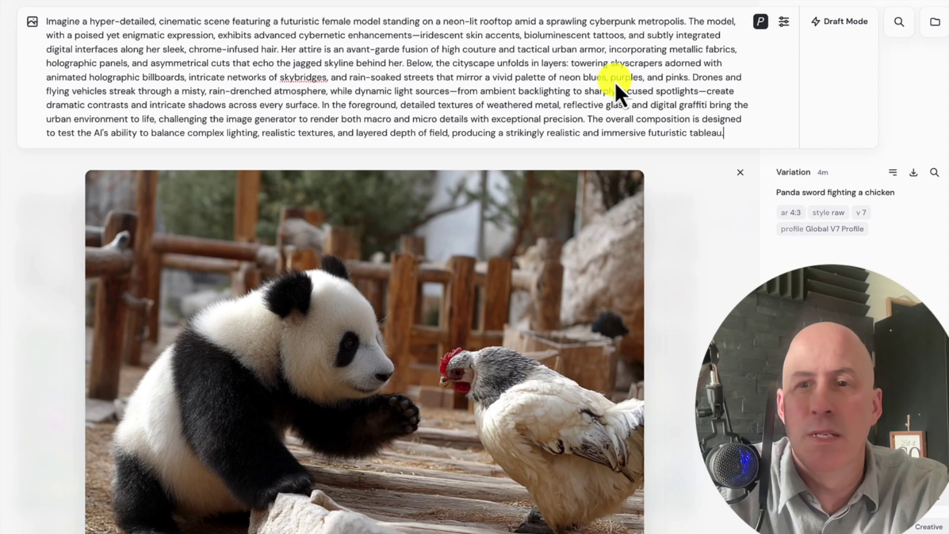
key(Return)
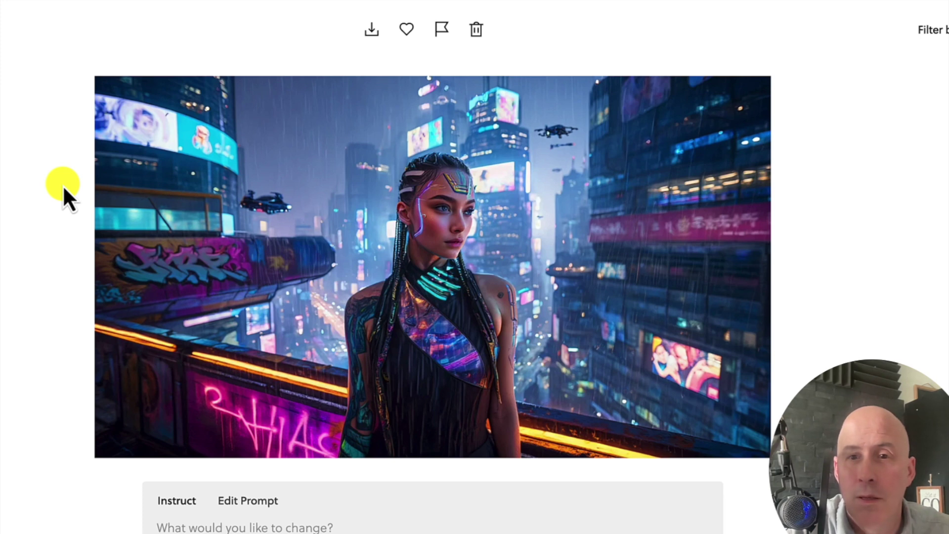
Review the futuristic model images in the other image generator and examine ChatGPT's version enlarged for comparison
key(Right)
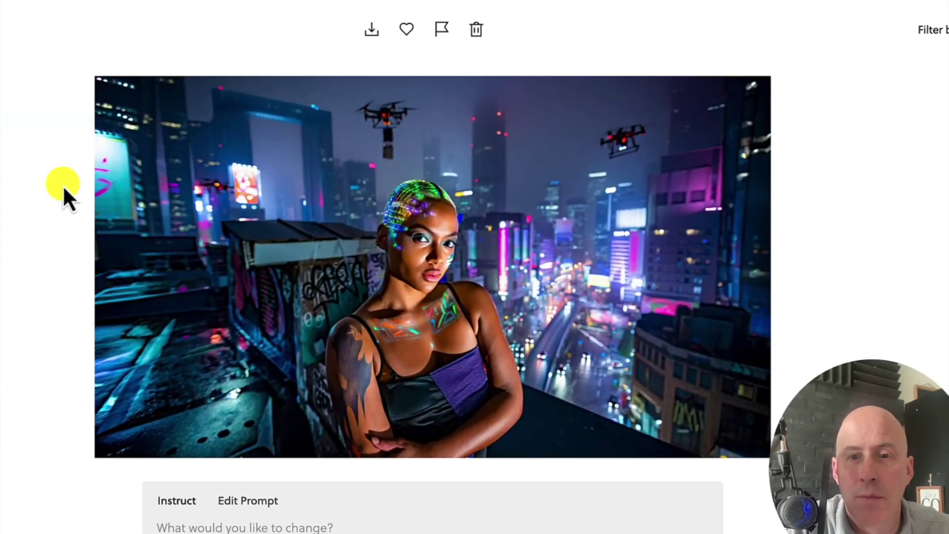
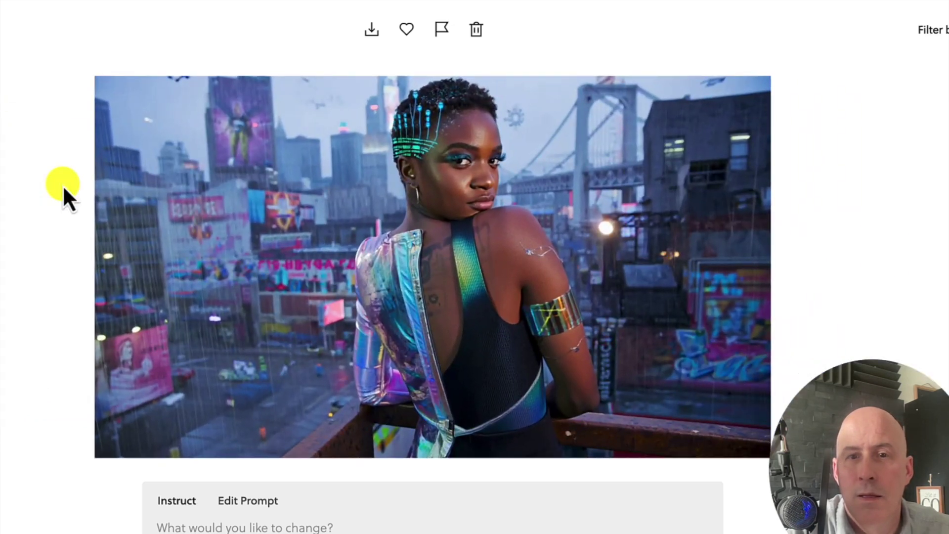
key(Right)
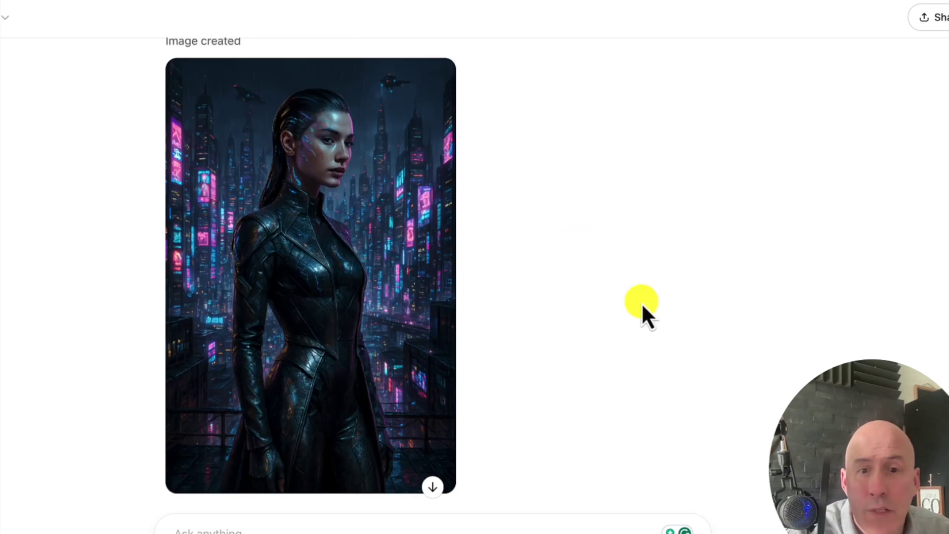
click(359, 296)
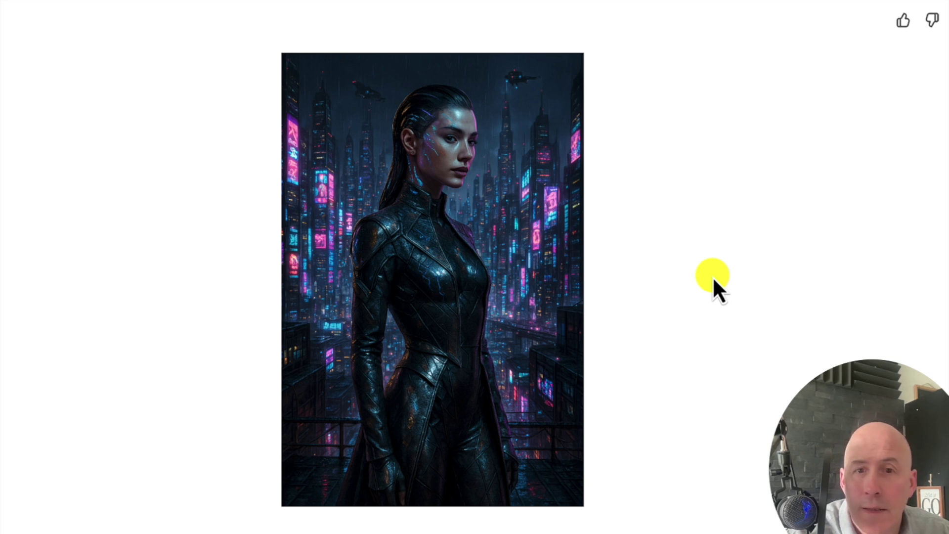
ctrl+scroll(712, 275, up, 5)
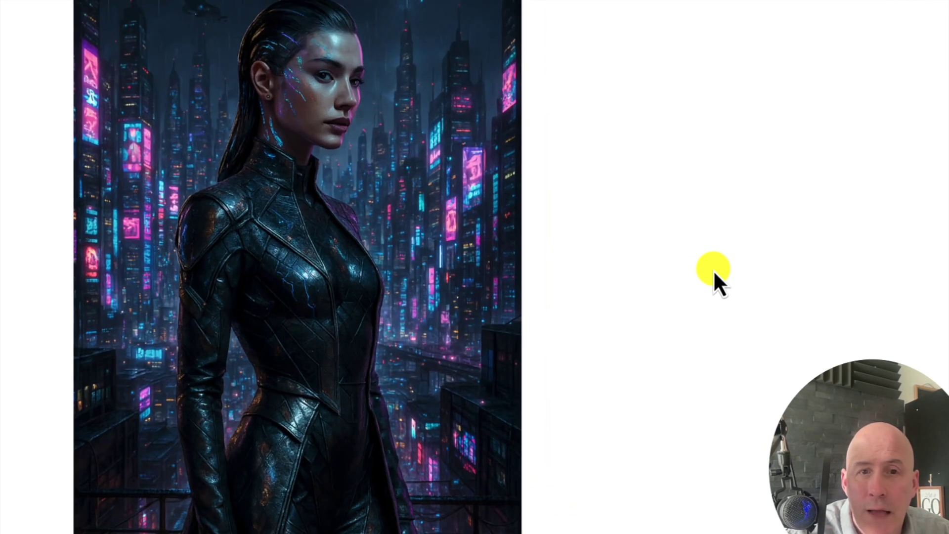
scroll(439, 338, down, 5)
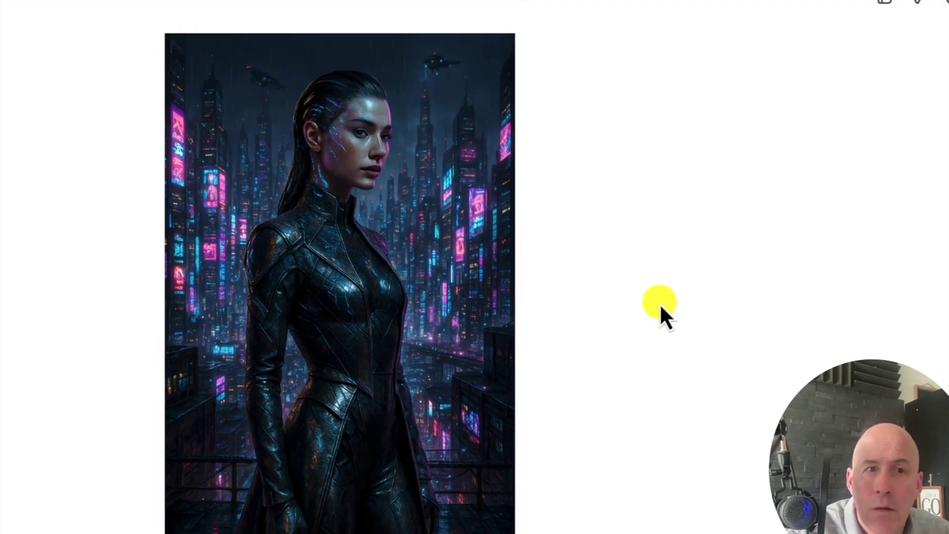
scroll(660, 306, down, 2)
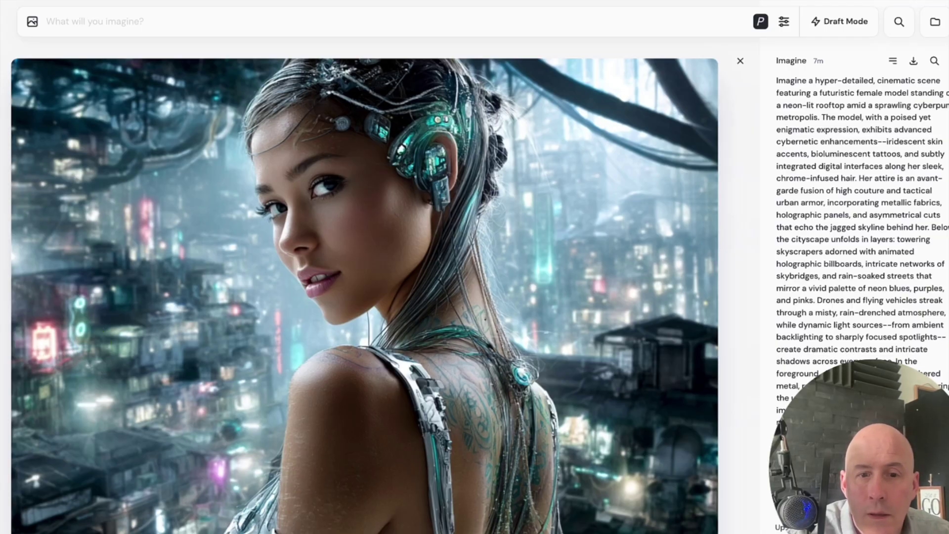
Examine Midjourney's futuristic model images at enlarged size, compare them with the other generator's images, and check Midjourney's settings
key(Right)
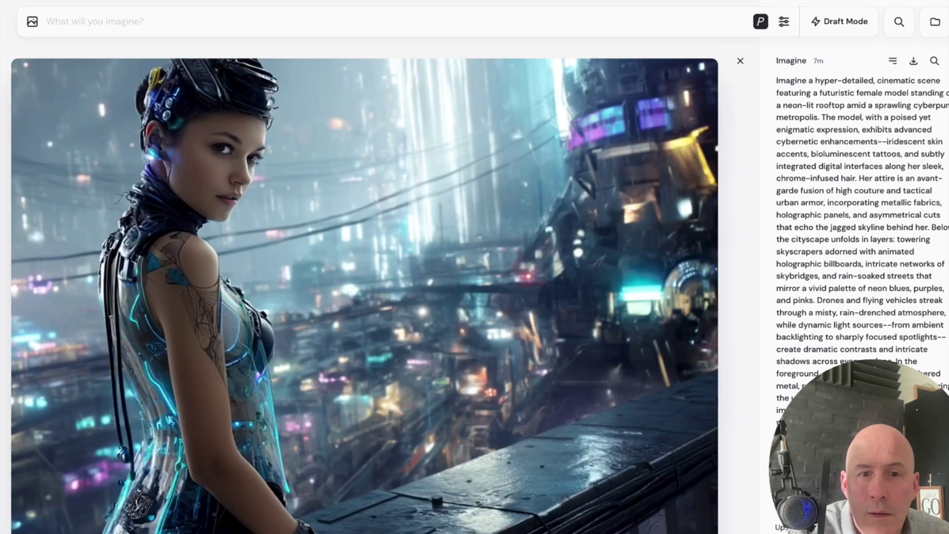
key(Right)
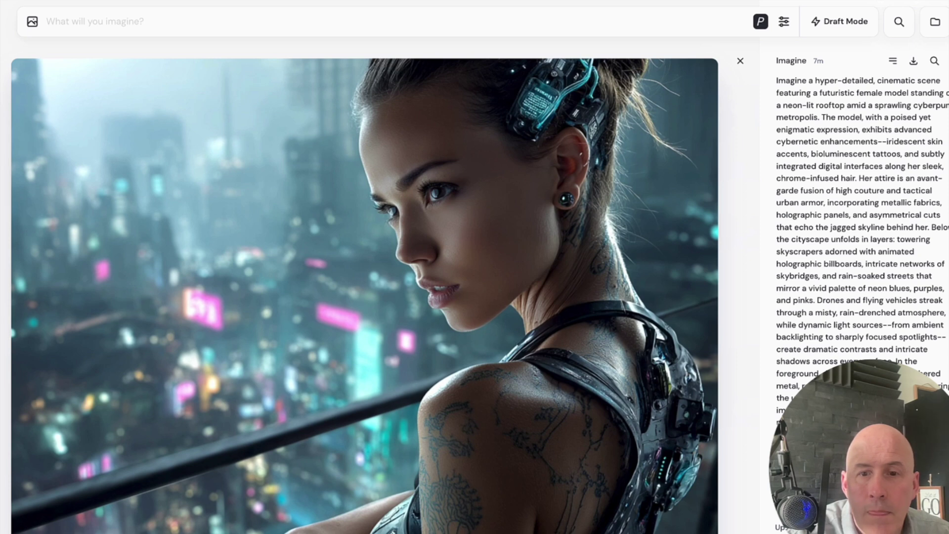
key(Right)
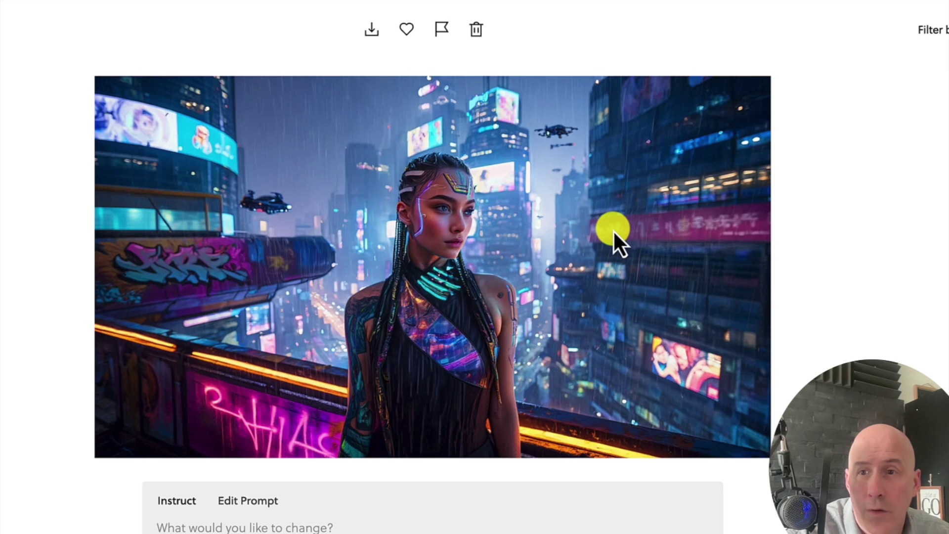
key(Right)
key(Right)
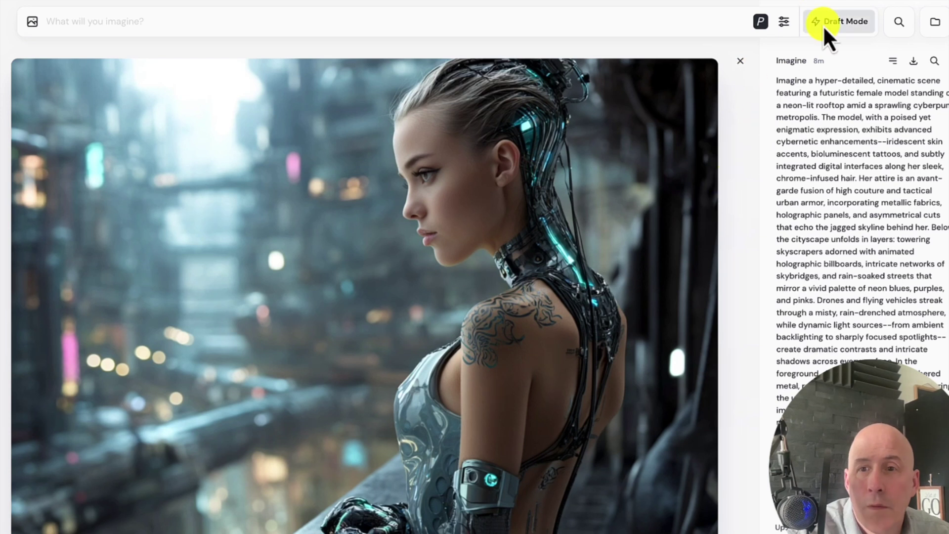
click(783, 25)
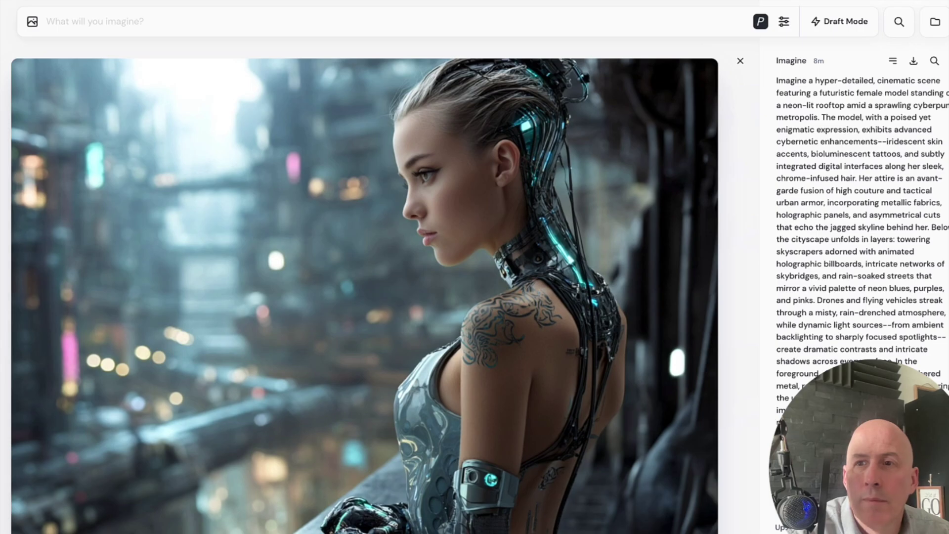
Switch to ChatGPT and ask it to "rewrite and create a more colorful happy version" of the pasted futuristic female model prompt
text(rewri)
text(te and createa more)
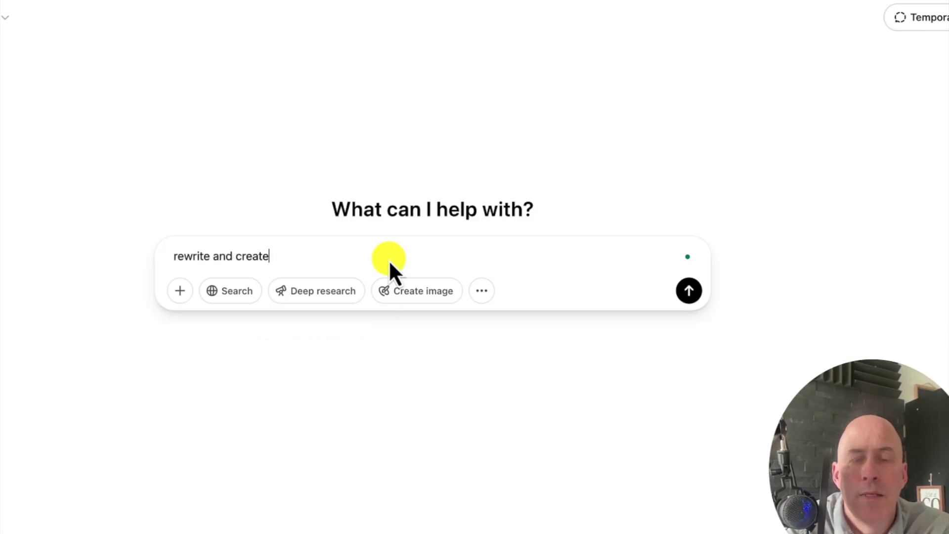
key(BackSpace)
key(BackSpace)
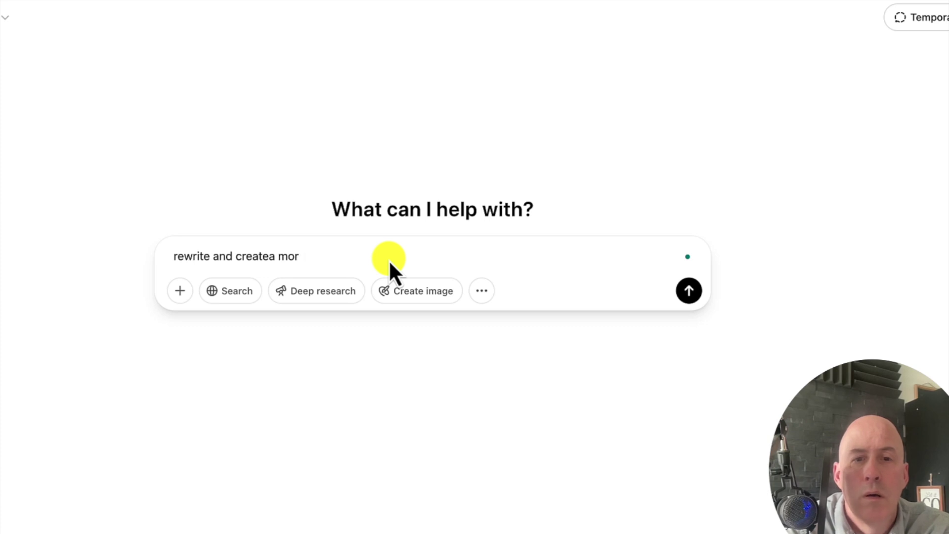
text(e colorful version)
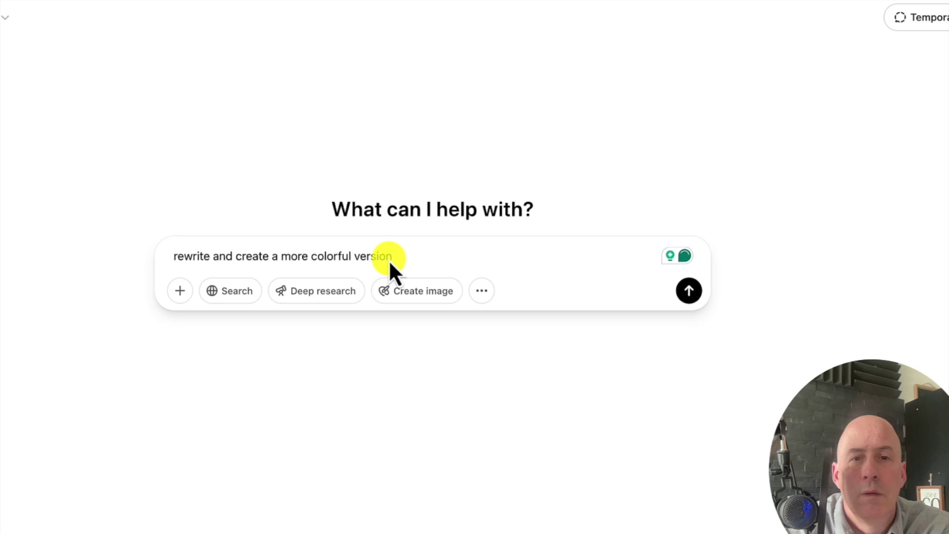
click(354, 260)
text(happy)
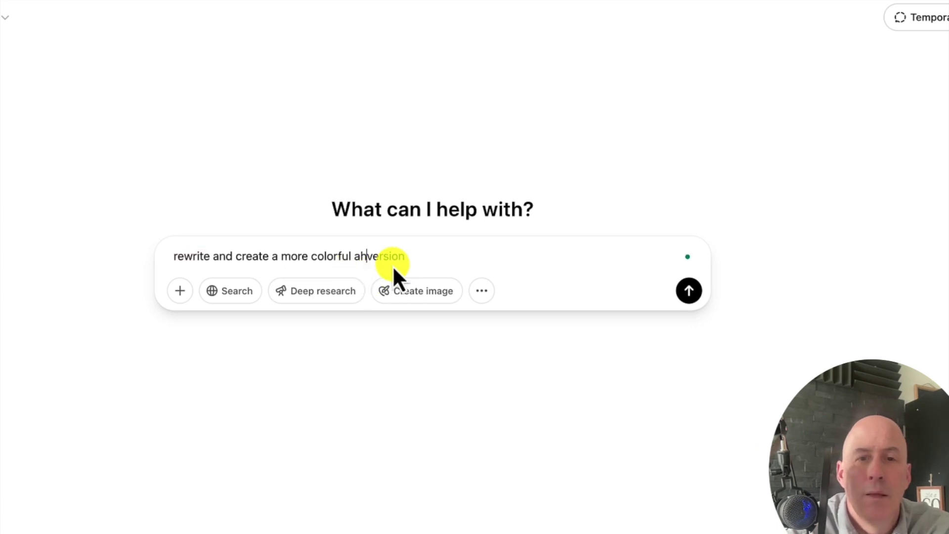
click(446, 260)
key(ctrl+v)
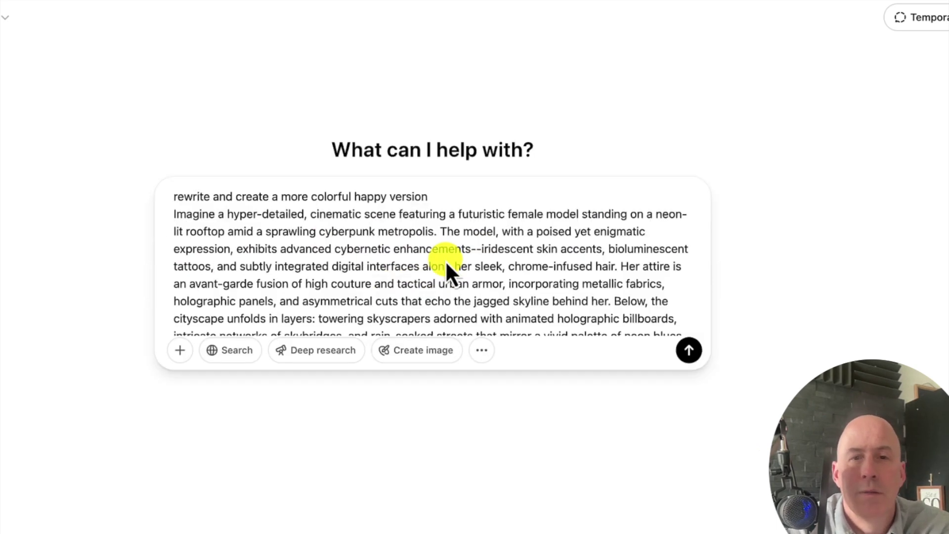
key(Return)
Go through ChatGPT's reply and select the text of the rewritten, more colorful prompt
scroll(442, 307, up, 2)
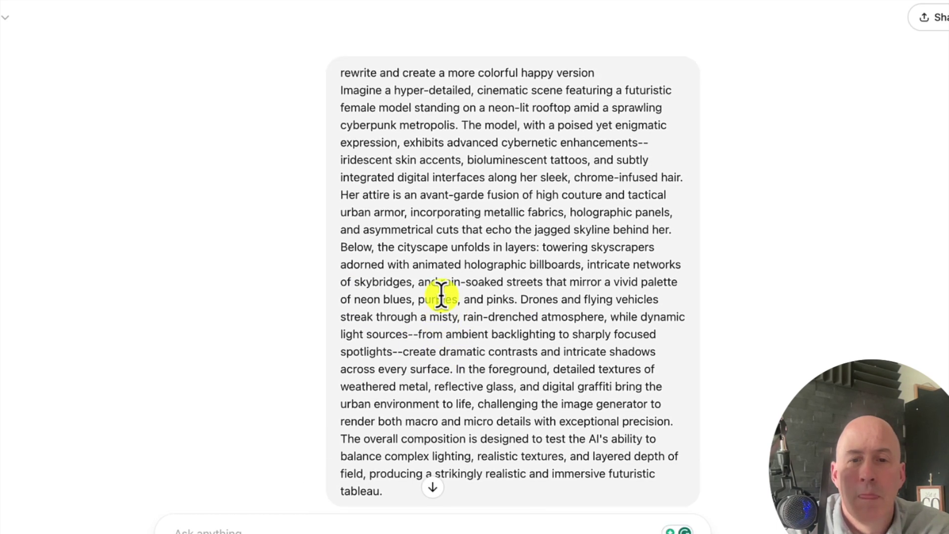
scroll(441, 296, down, 10)
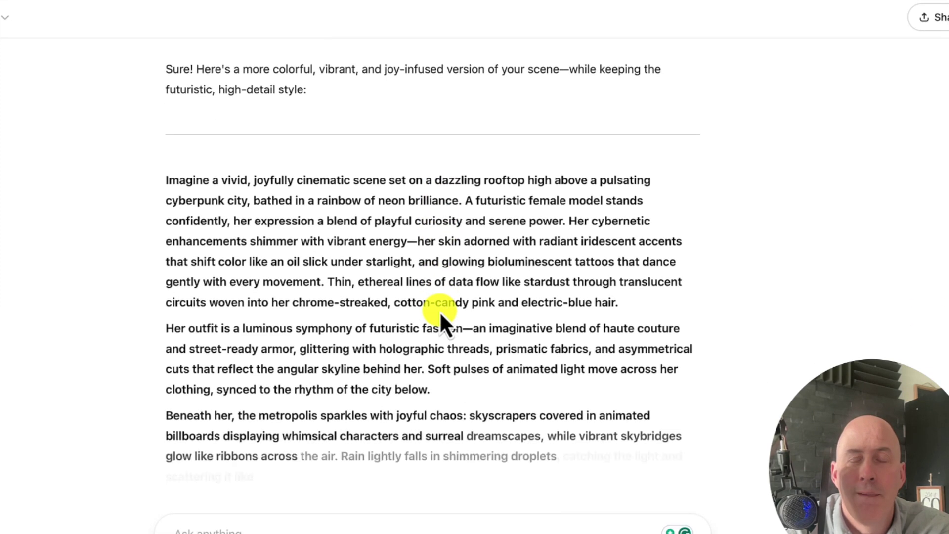
drag(445, 474, 154, 123)
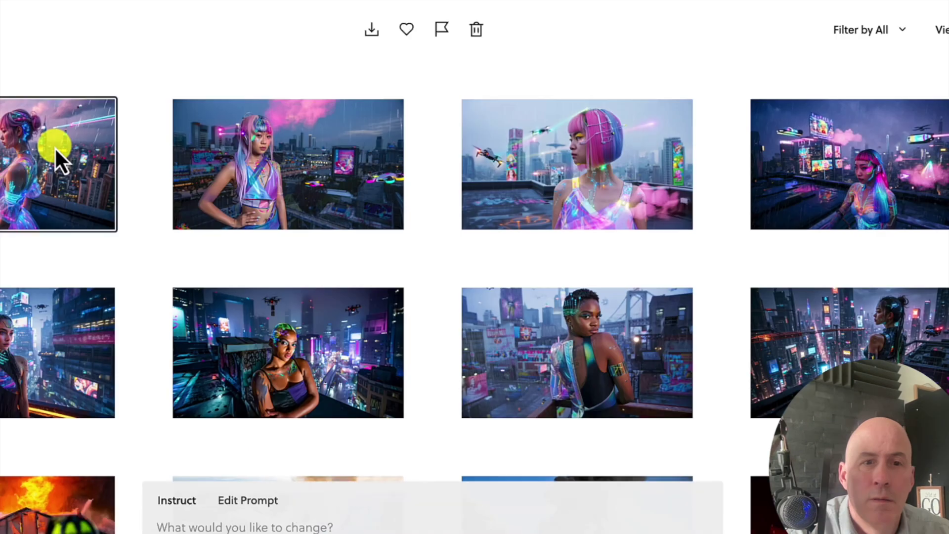
Examine the colorful rooftop model images enlarged in the other image generator, and switch to ChatGPT to examine its version enlarged
click(63, 150)
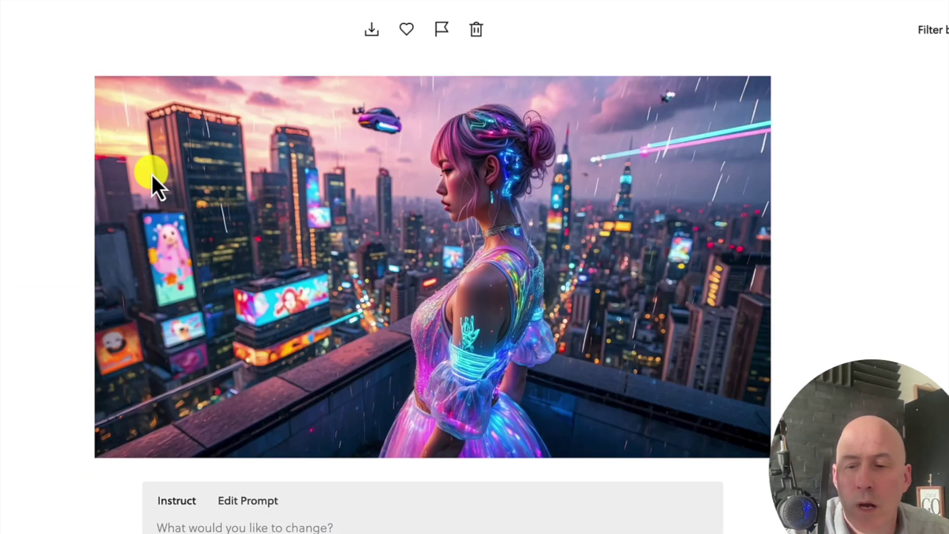
key(Right)
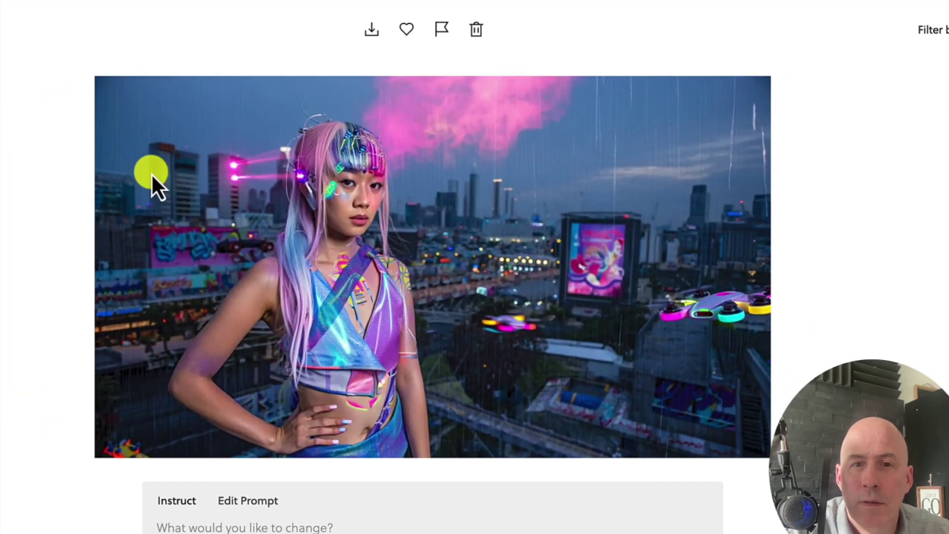
key(Right)
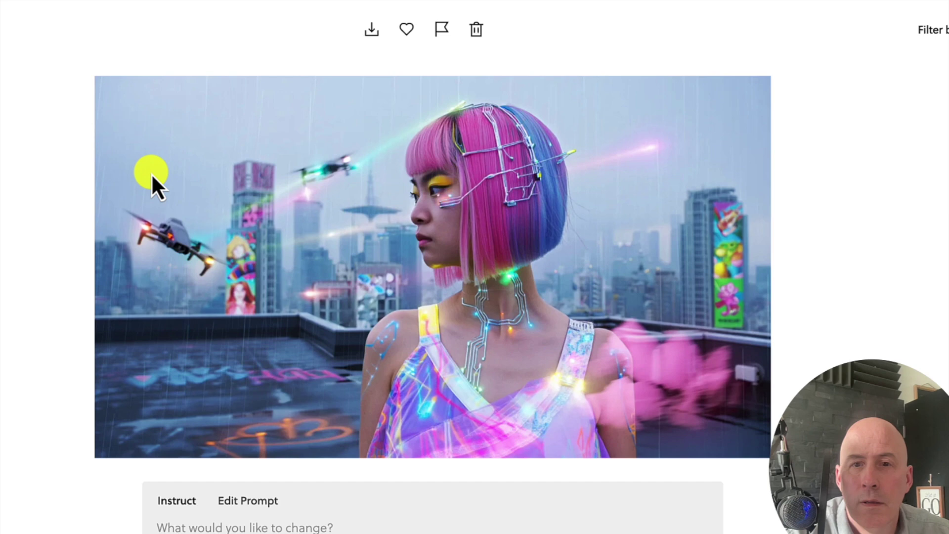
key(Right)
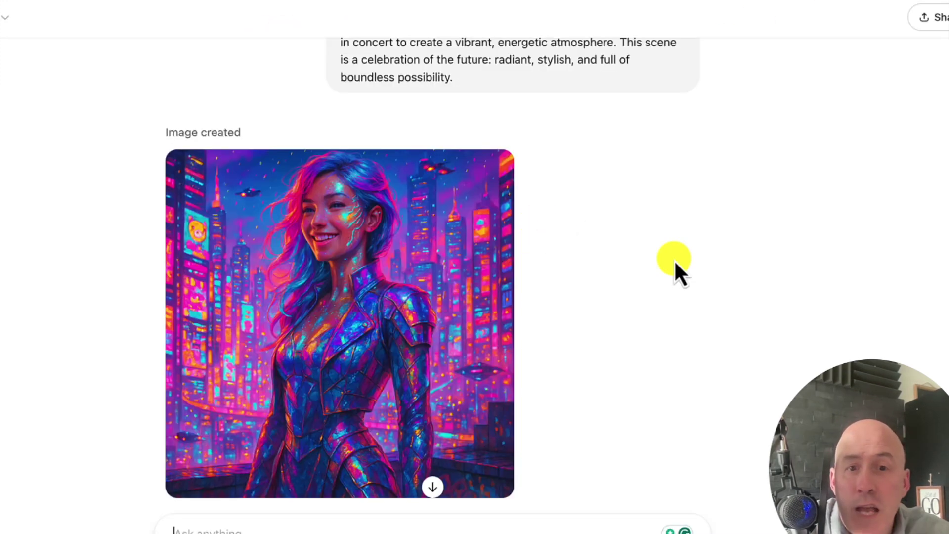
click(465, 287)
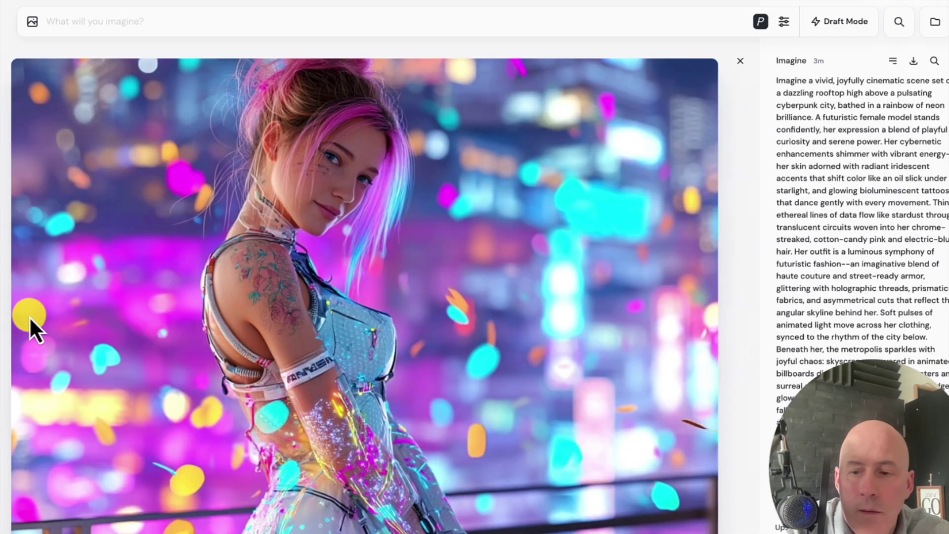
Switch to Midjourney and browse its enlarged images from the vivid, joyful cyberpunk rooftop prompt for comparison
key(Right)
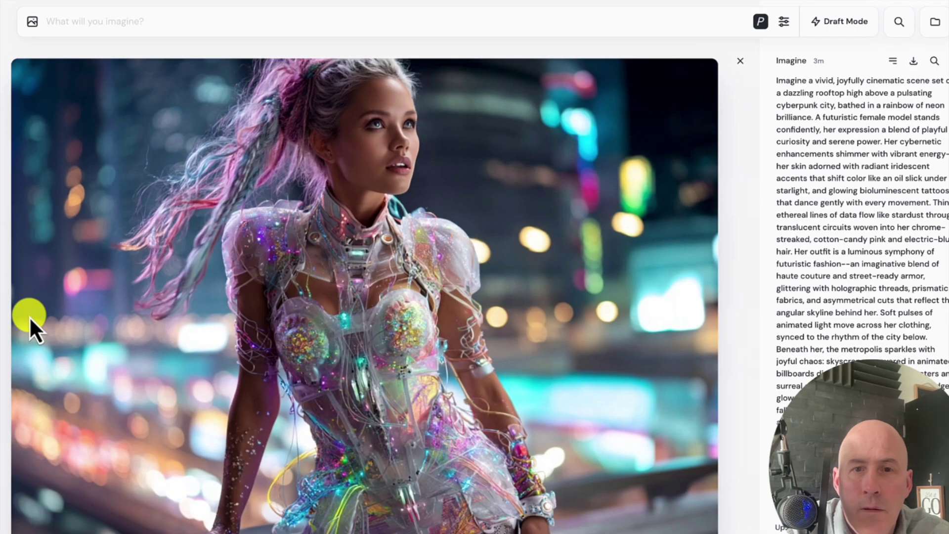
key(Right)
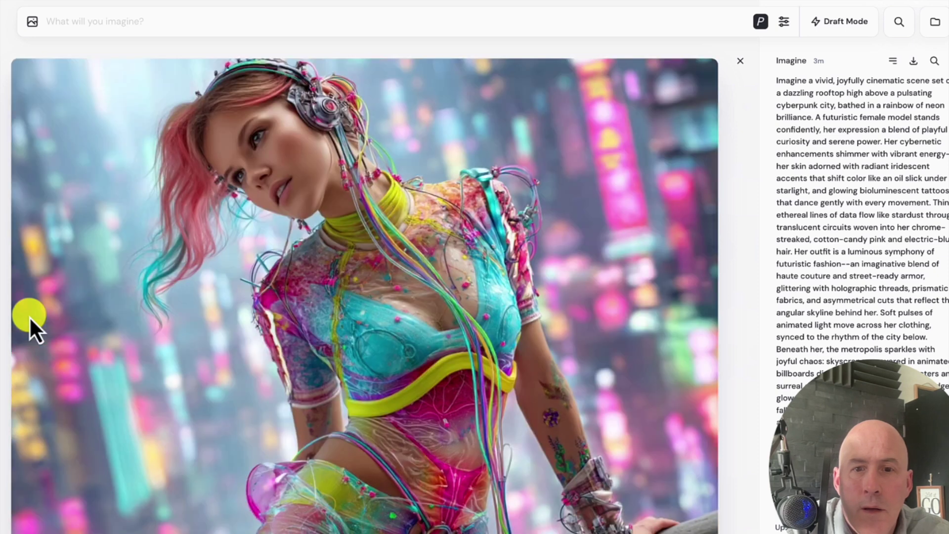
key(Right)
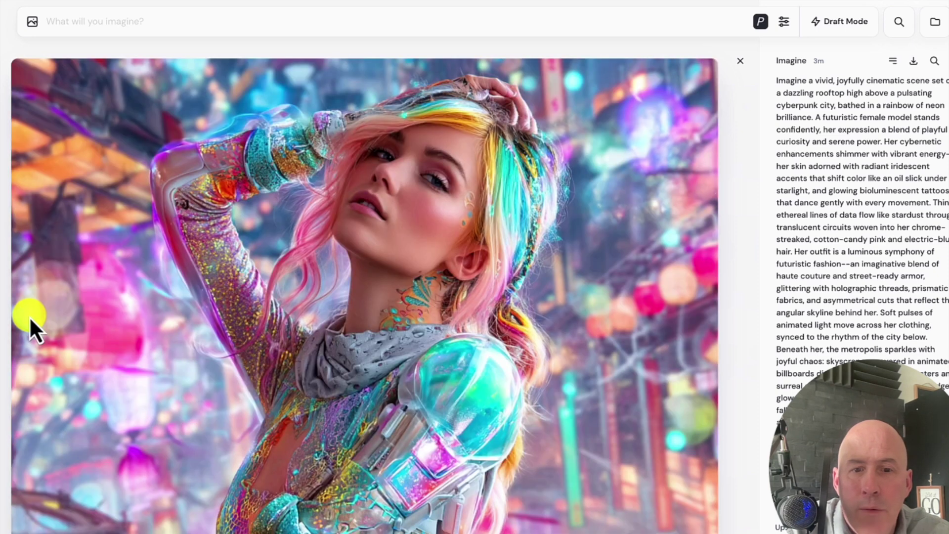